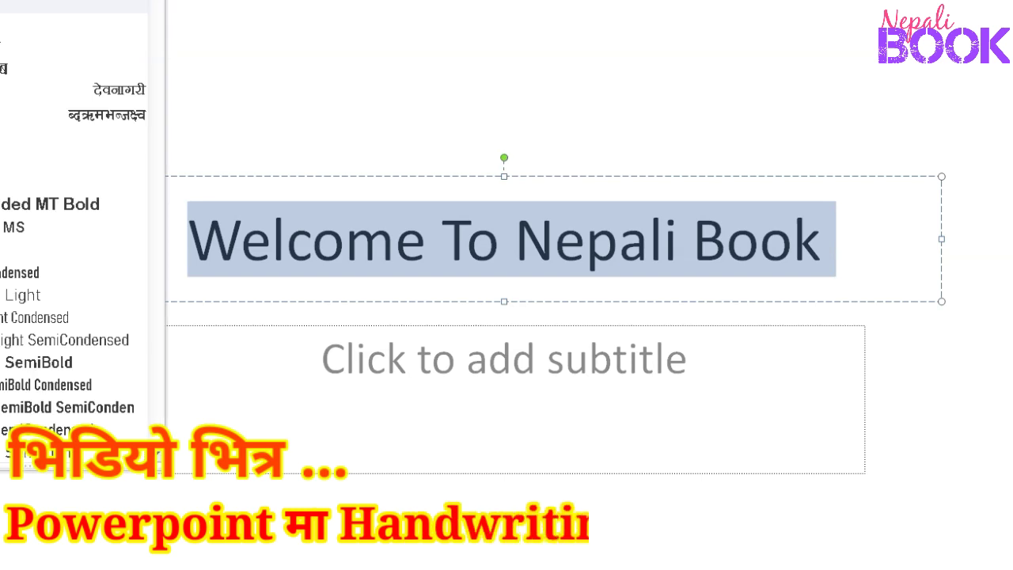
{"action": "left_click", "coordinate": [71, 316]}
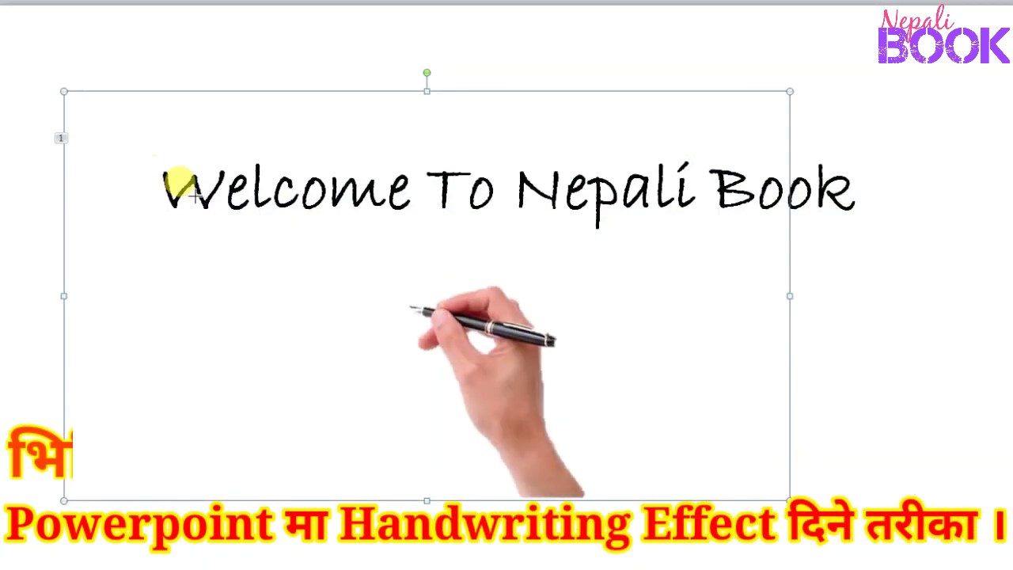
{"action": "mouse_move", "coordinate": [182, 181]}
{"action": "left_mouse_down"}
{"action": "mouse_move", "coordinate": [151, 160]}
{"action": "mouse_move", "coordinate": [165, 187]}
{"action": "mouse_move", "coordinate": [237, 166]}
{"action": "mouse_move", "coordinate": [604, 185]}
{"action": "mouse_move", "coordinate": [671, 166]}
{"action": "mouse_move", "coordinate": [713, 188]}
{"action": "left_mouse_up"}
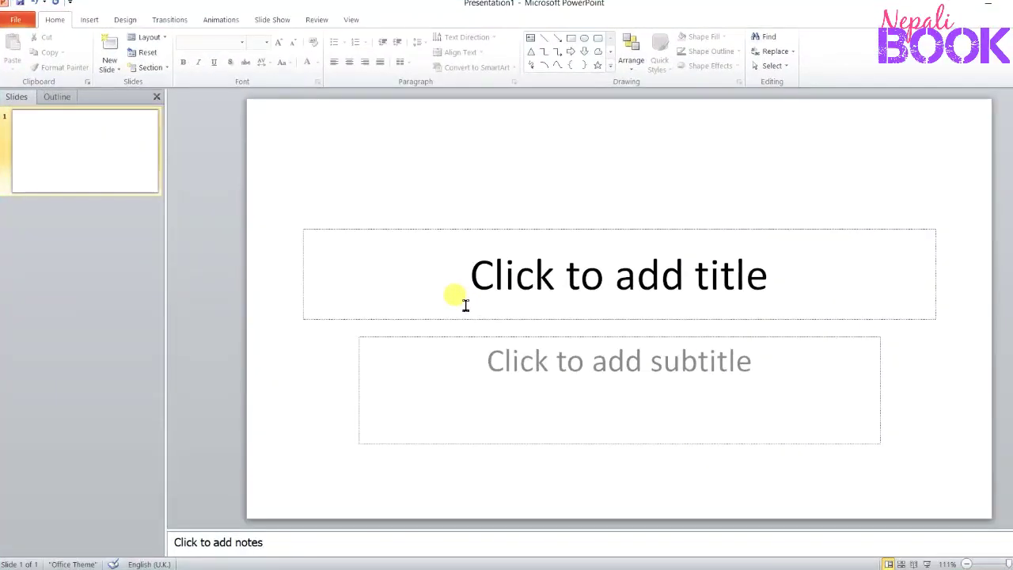
Enter "Welcome To Nepali Book" as the slide's title.
{"action": "left_click", "coordinate": [581, 281]}
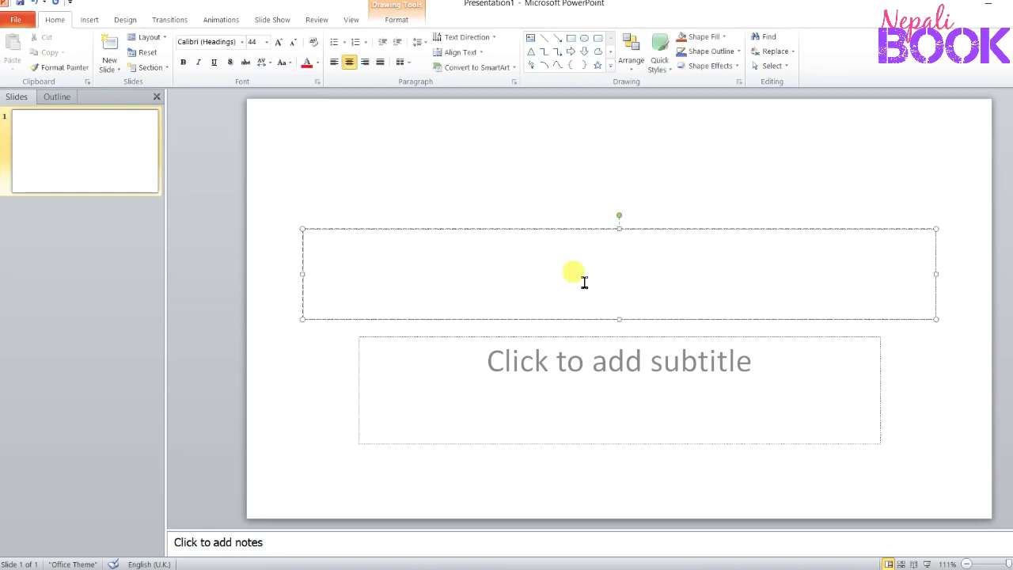
{"action": "type", "text": "Welcome To Nepali "}
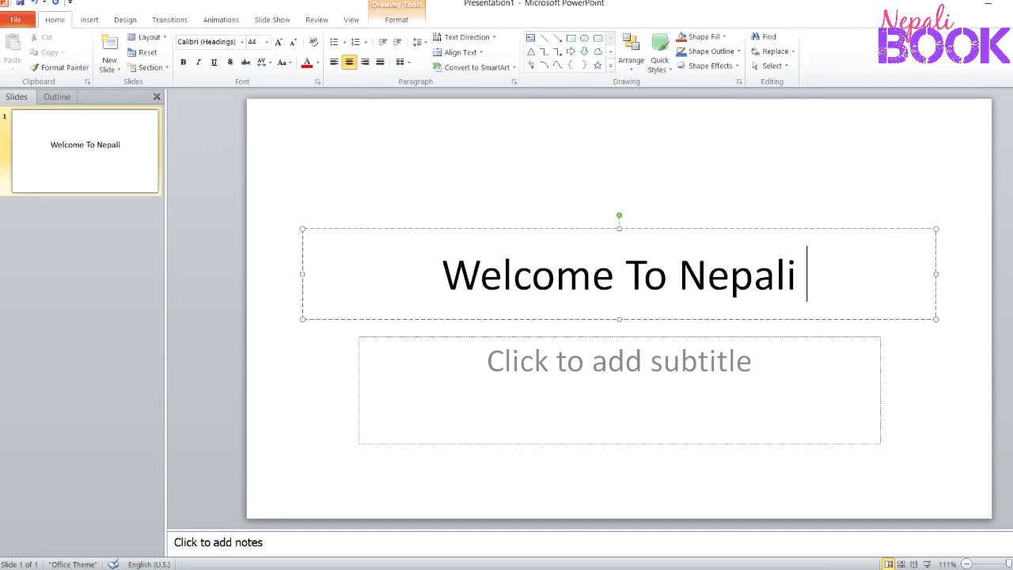
{"action": "type", "text": "Book"}
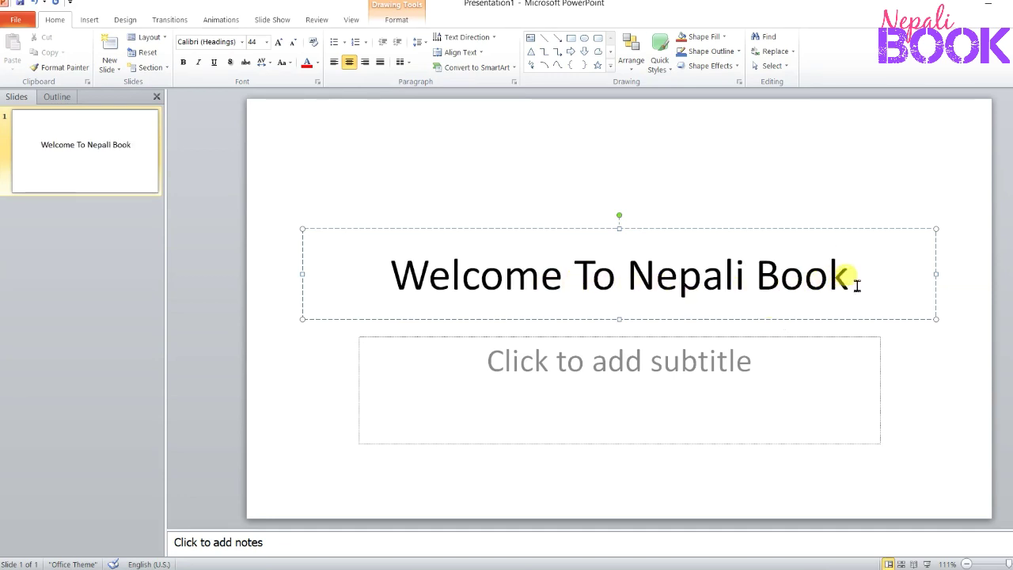
Format the whole title text in bold Bradley Hand ITC at size 48.
{"action": "left_click_drag", "start_coordinate": [856, 283], "coordinate": [476, 283]}
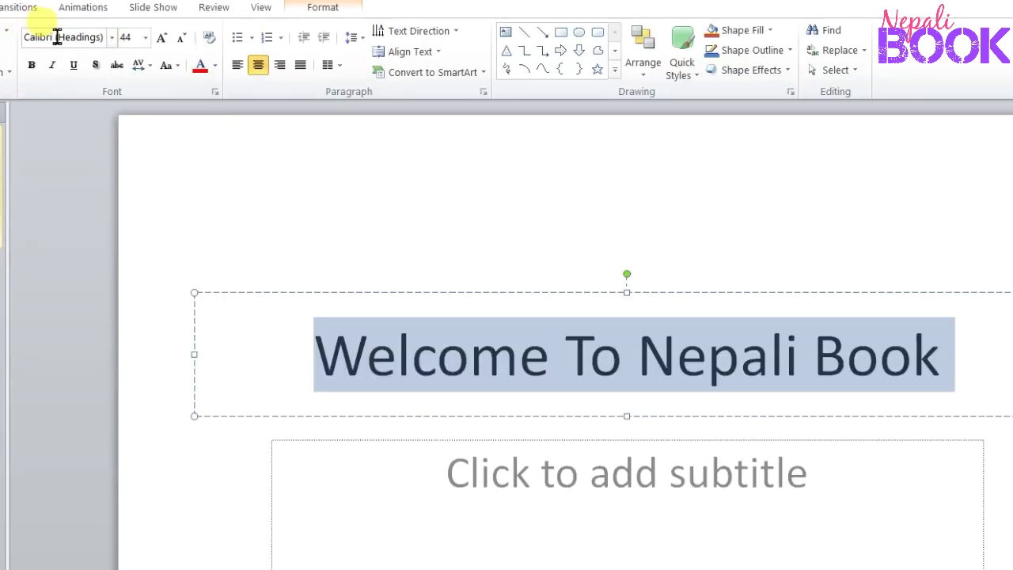
{"action": "left_click", "coordinate": [110, 40]}
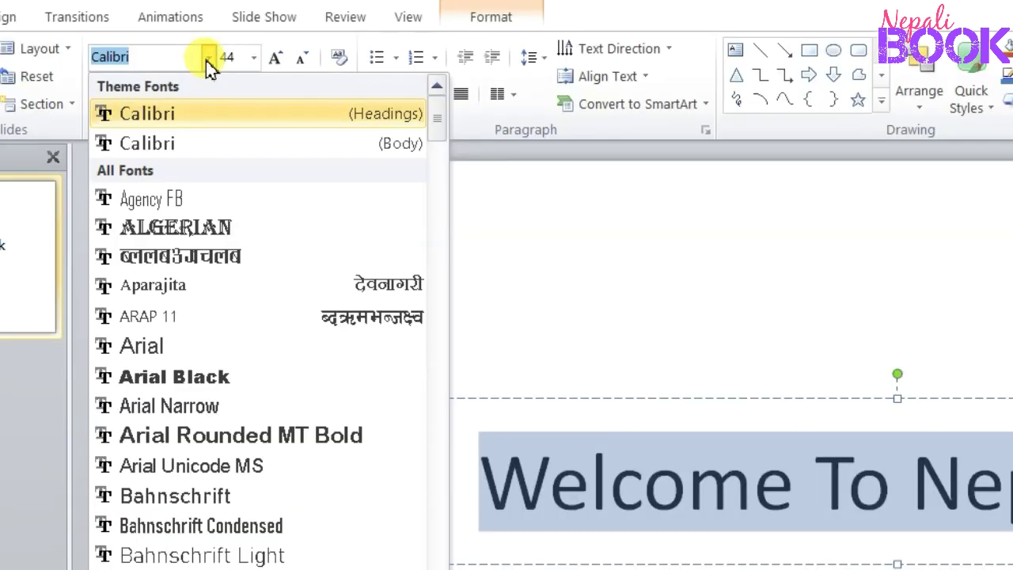
{"action": "type", "text": "br"}
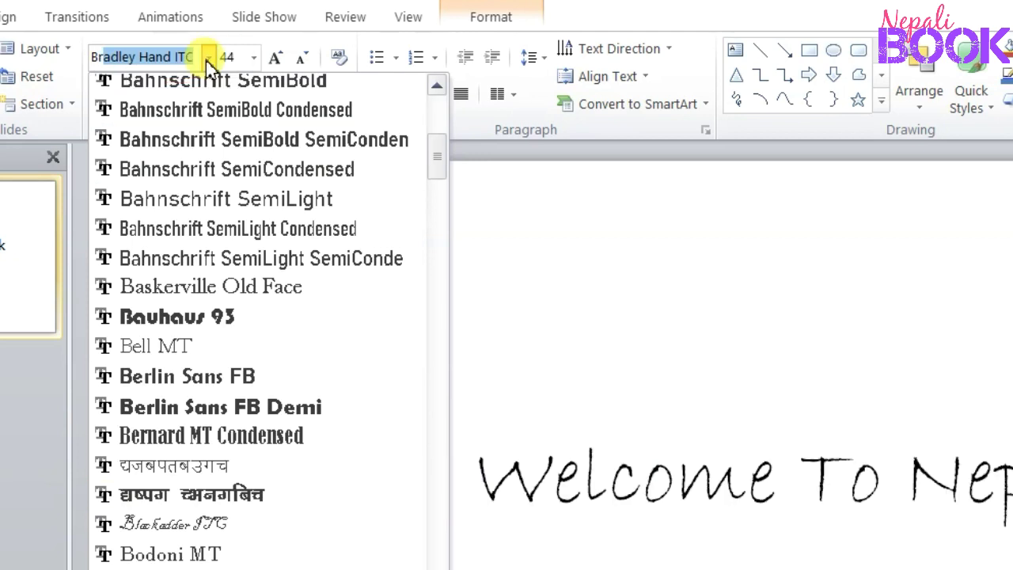
{"action": "key", "text": "Return"}
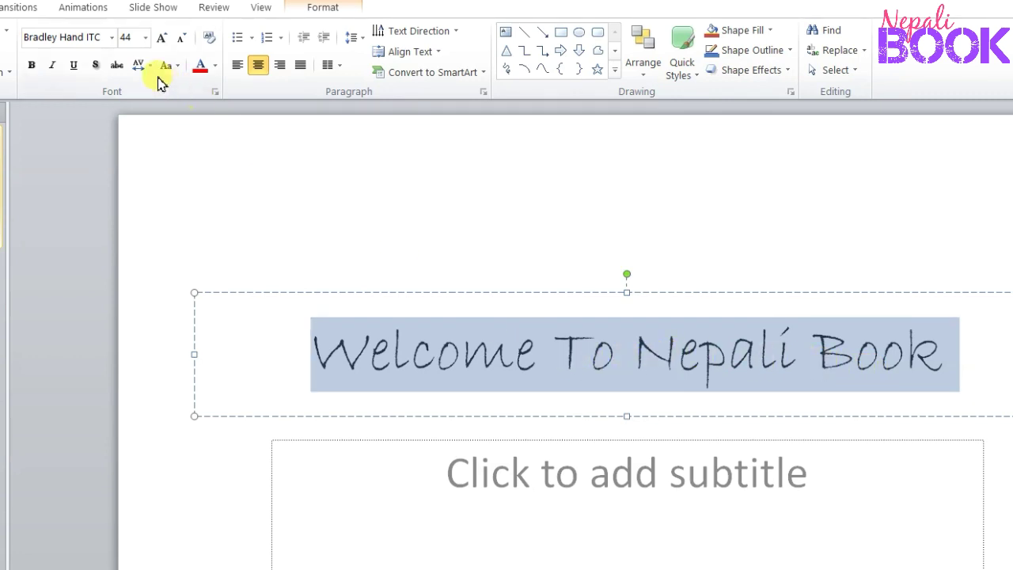
{"action": "left_click", "coordinate": [31, 65]}
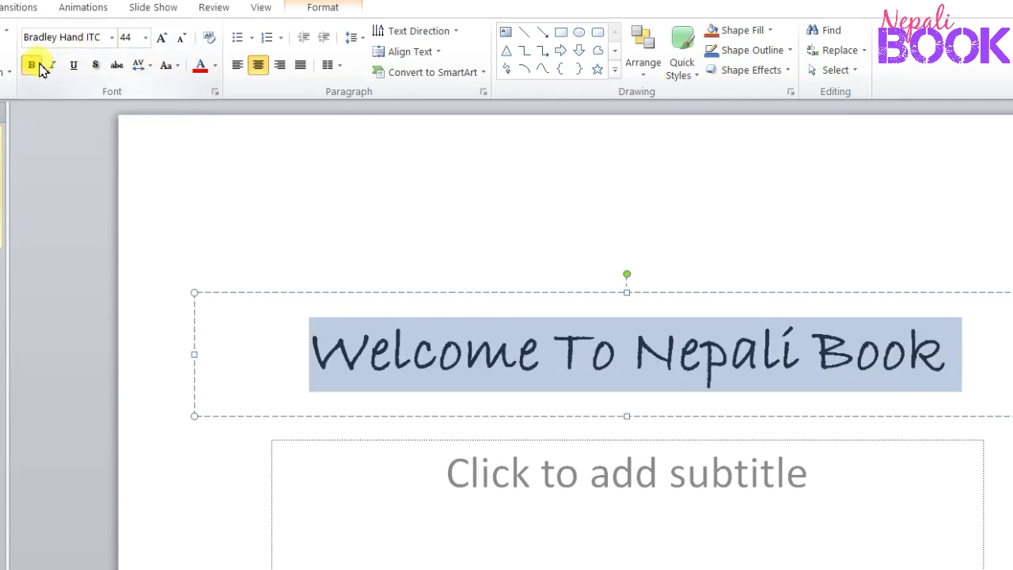
{"action": "left_click", "coordinate": [163, 38]}
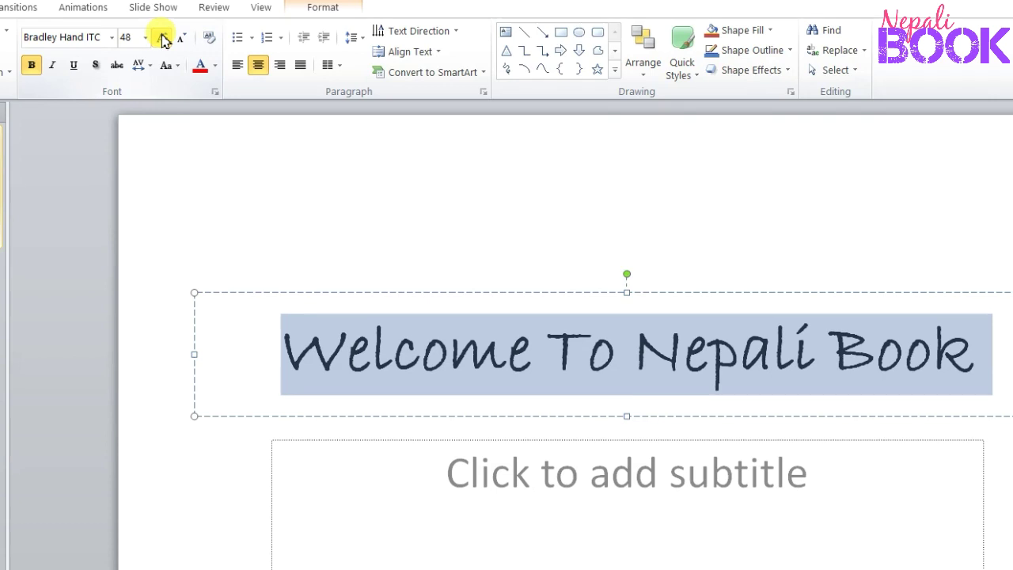
{"action": "left_click", "coordinate": [499, 242]}
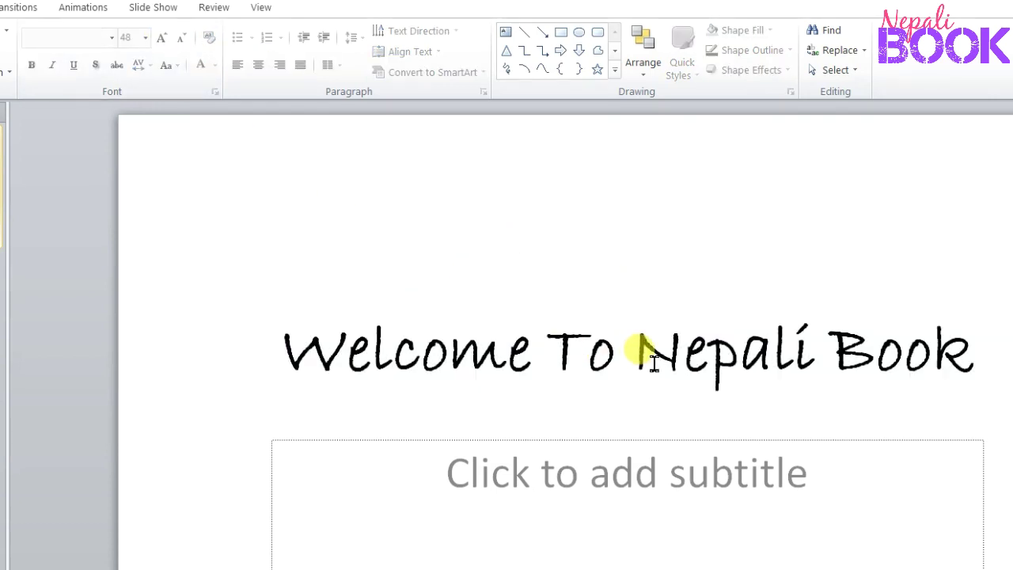
Move the title text box slightly higher on the slide.
{"action": "left_click", "coordinate": [451, 353]}
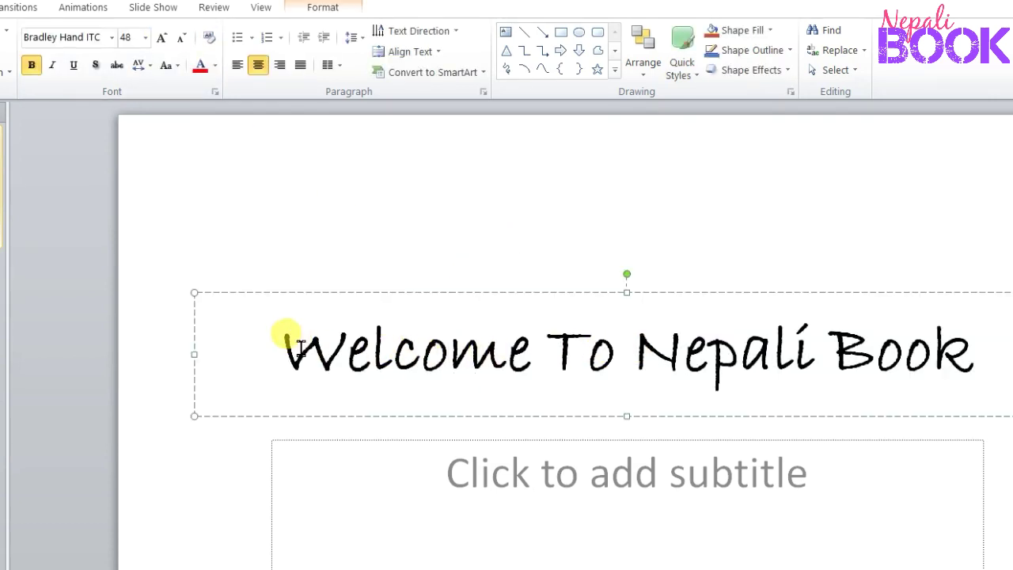
{"action": "left_click_drag", "start_coordinate": [277, 340], "coordinate": [1003, 344]}
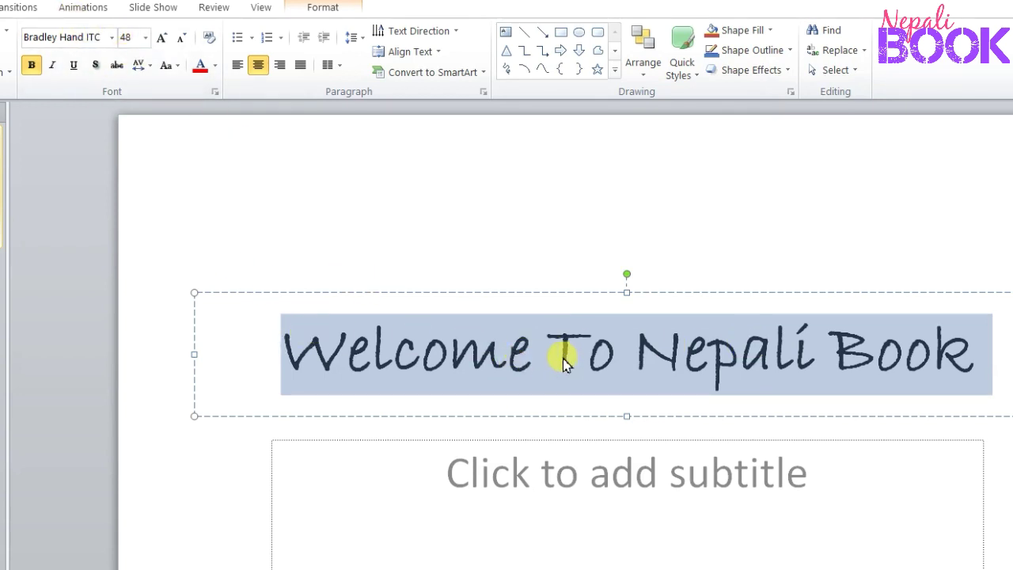
{"action": "left_click", "coordinate": [659, 340]}
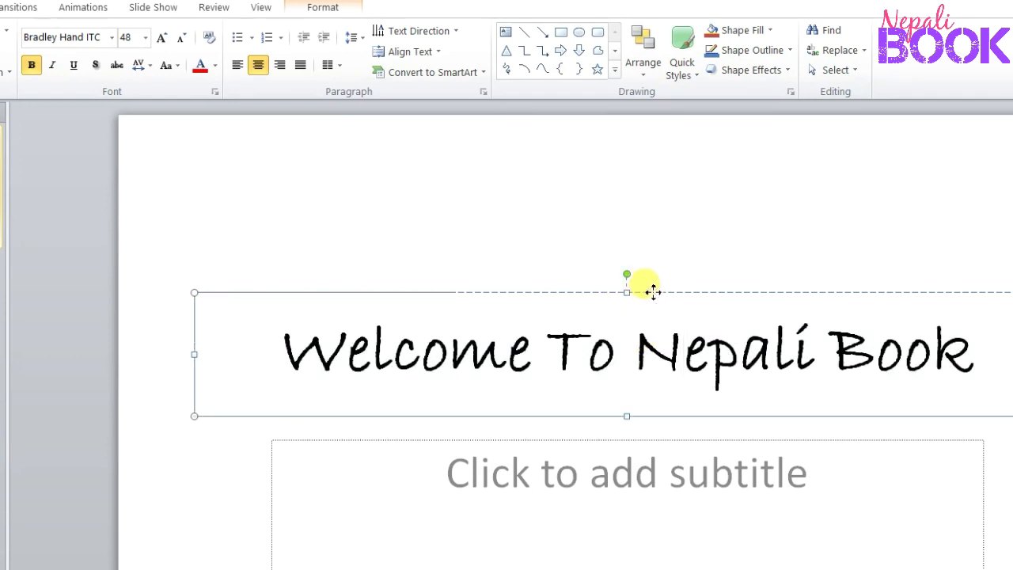
{"action": "left_click_drag", "start_coordinate": [653, 291], "coordinate": [649, 245]}
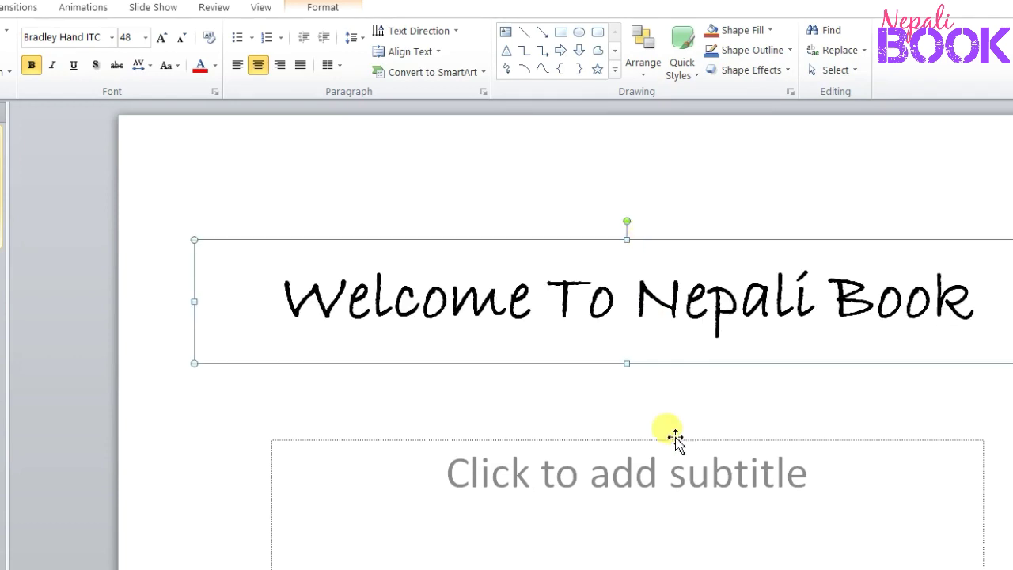
Delete the empty subtitle placeholder below the title.
{"action": "left_click", "coordinate": [683, 471]}
{"action": "left_click", "coordinate": [657, 439]}
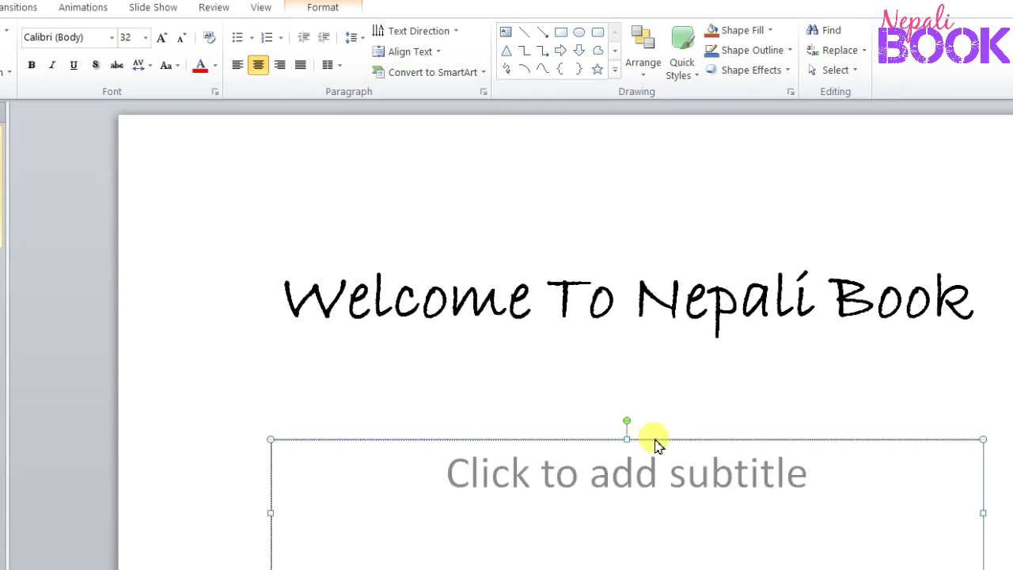
{"action": "key", "text": "Delete"}
Apply the Appear entrance animation to the title text box.
{"action": "left_click", "coordinate": [737, 285]}
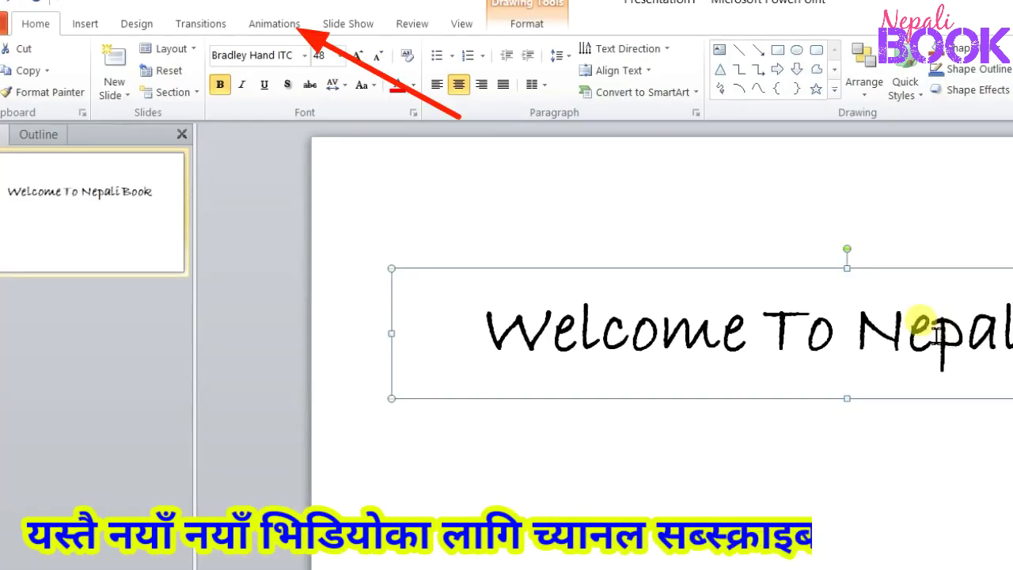
{"action": "left_click", "coordinate": [274, 31]}
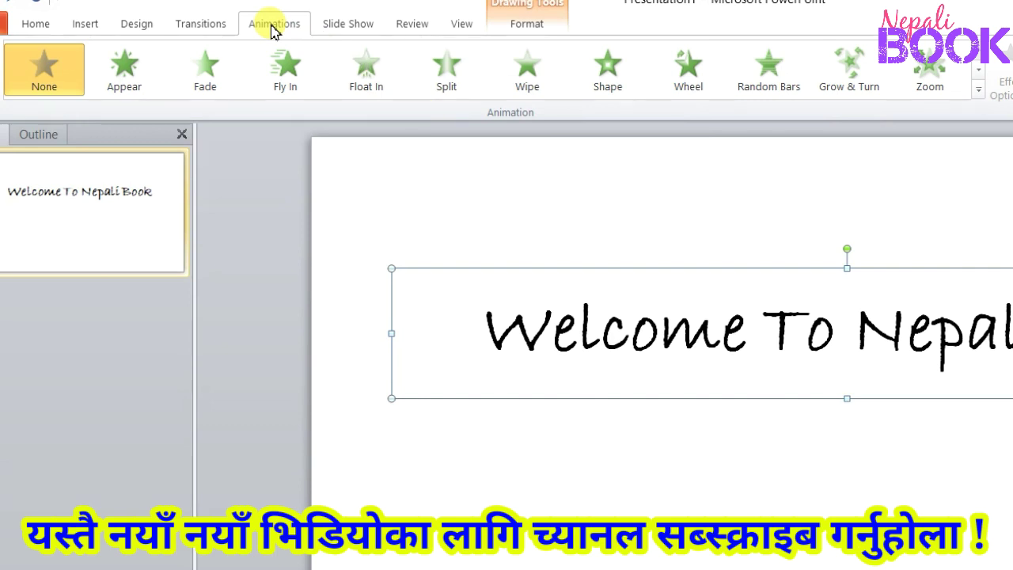
{"action": "left_click", "coordinate": [127, 89]}
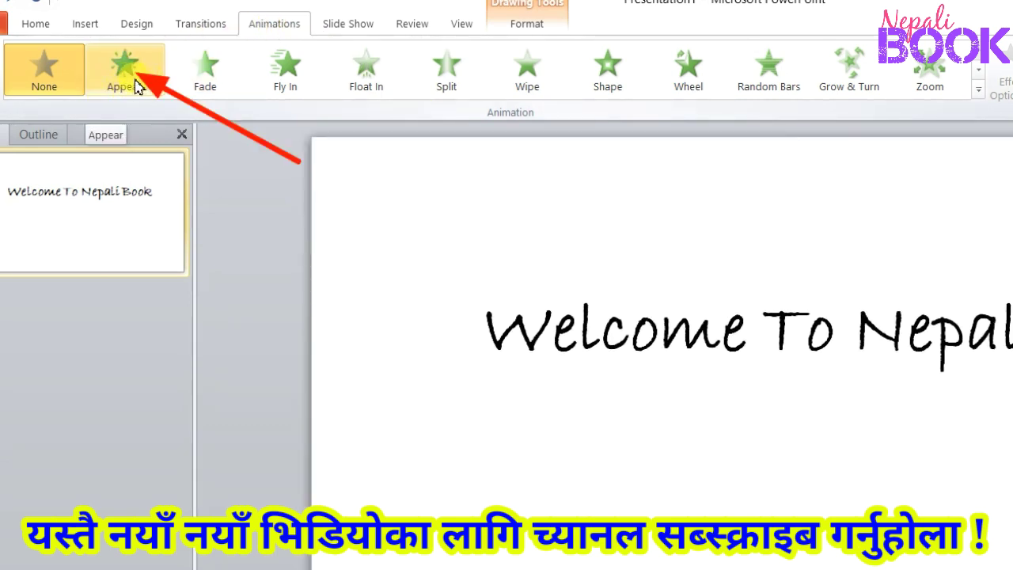
{"action": "left_click", "coordinate": [69, 93]}
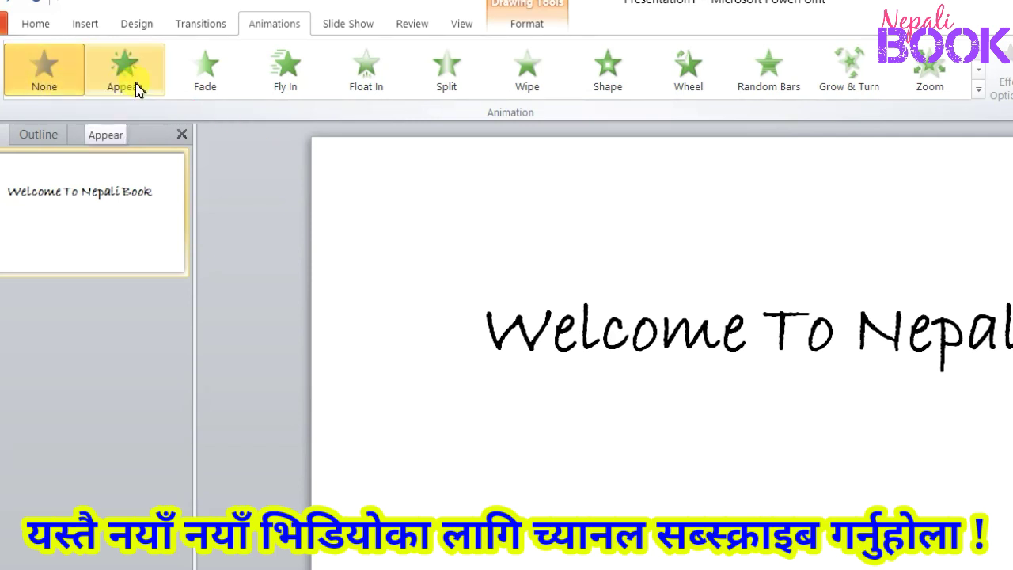
{"action": "left_click", "coordinate": [136, 88]}
{"action": "left_click", "coordinate": [557, 310]}
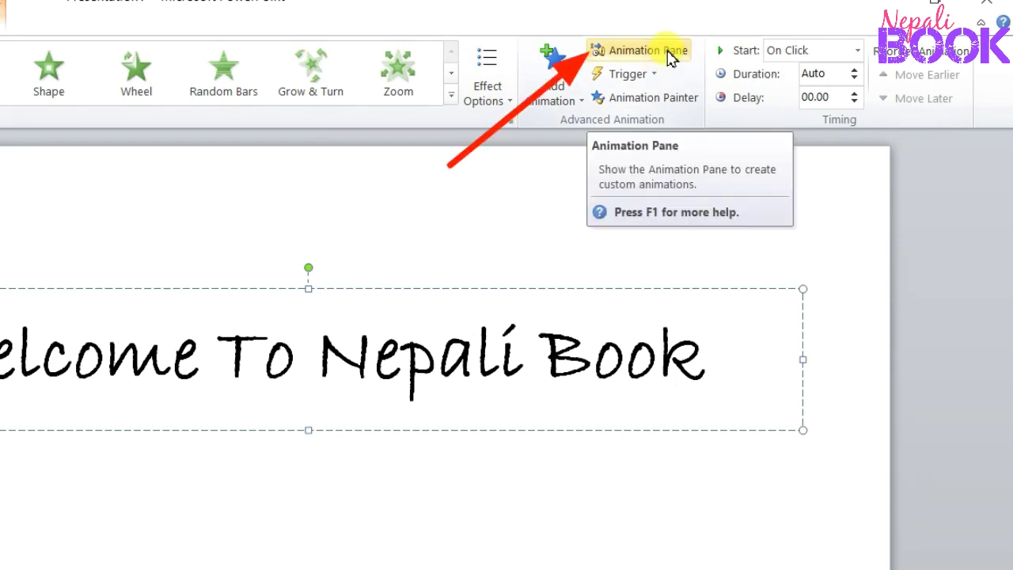
Show the slide's animation list and set the title's Appear effect to animate its text by letter.
{"action": "left_click", "coordinate": [668, 57]}
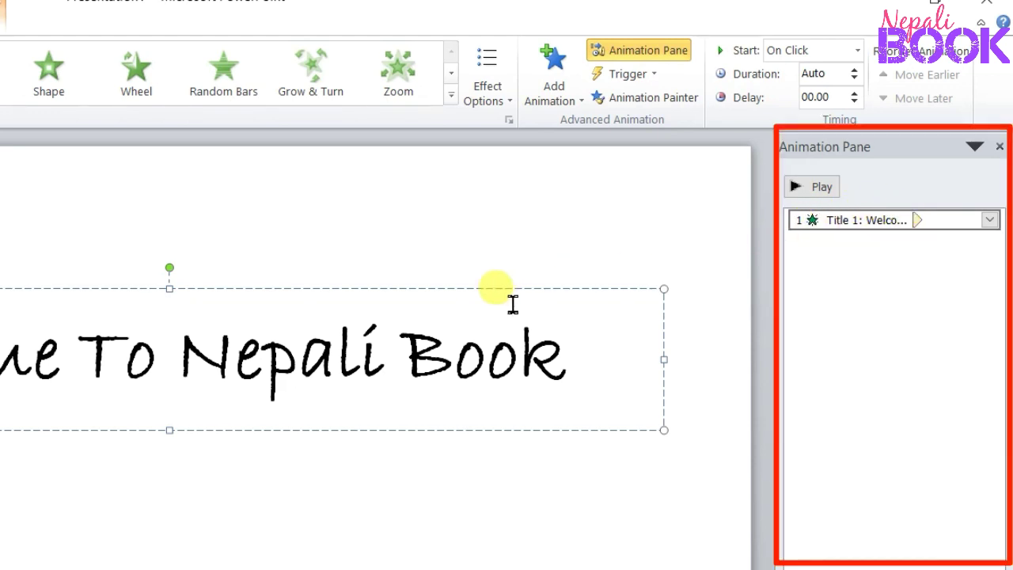
{"action": "left_click", "coordinate": [989, 221]}
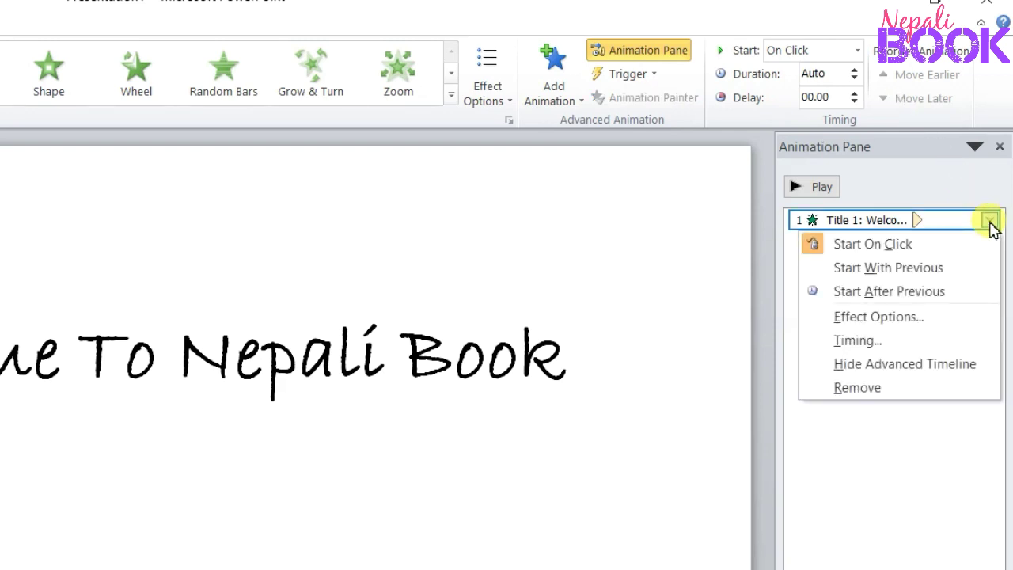
{"action": "left_click", "coordinate": [949, 320]}
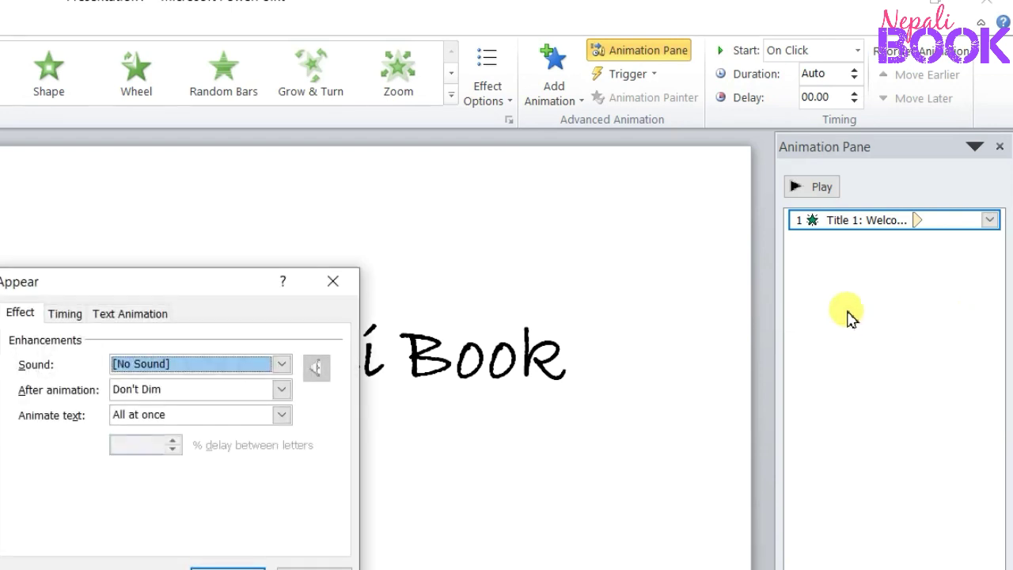
{"action": "left_click_drag", "start_coordinate": [153, 291], "coordinate": [282, 230]}
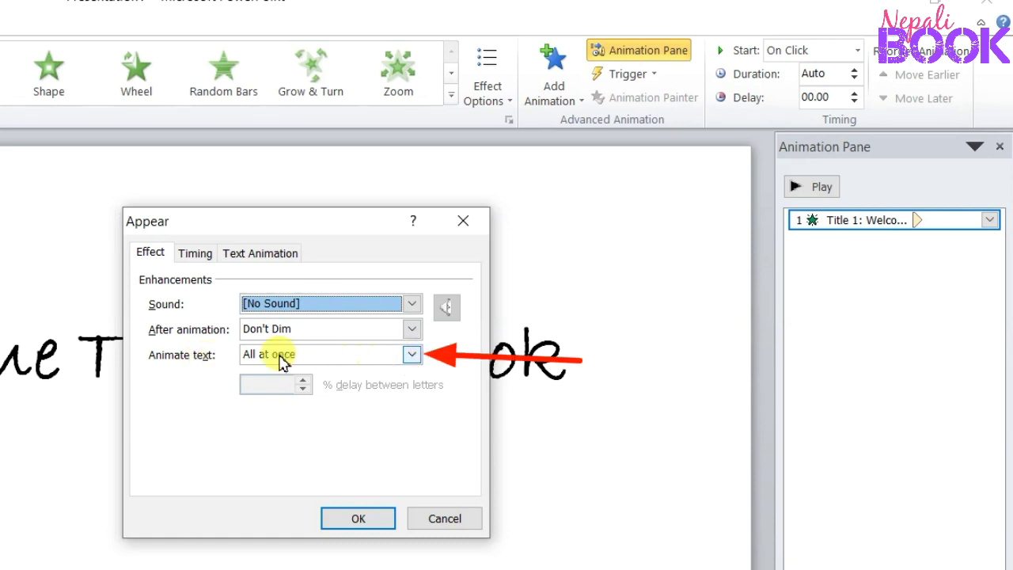
{"action": "left_click", "coordinate": [410, 356]}
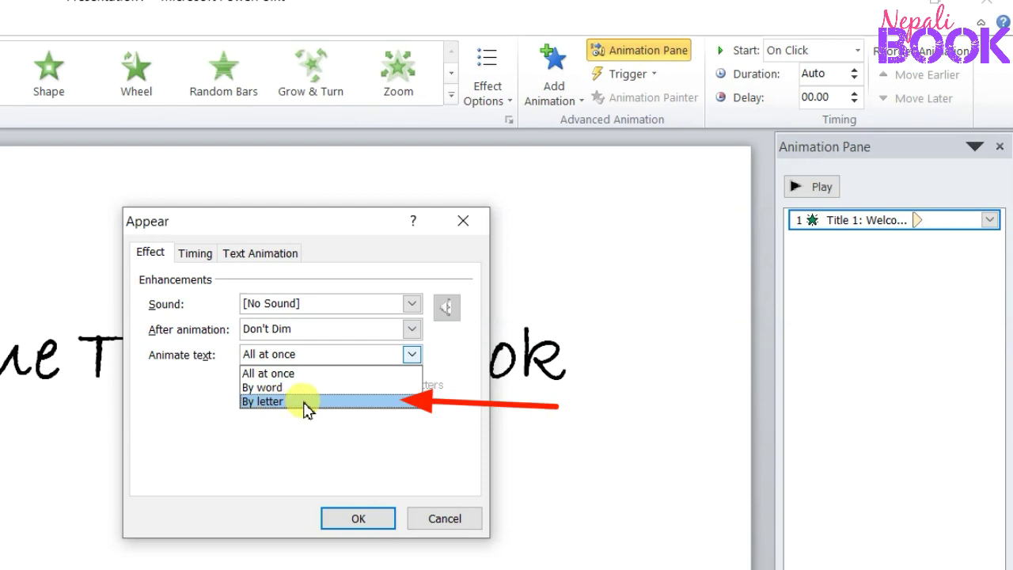
{"action": "left_click", "coordinate": [269, 401]}
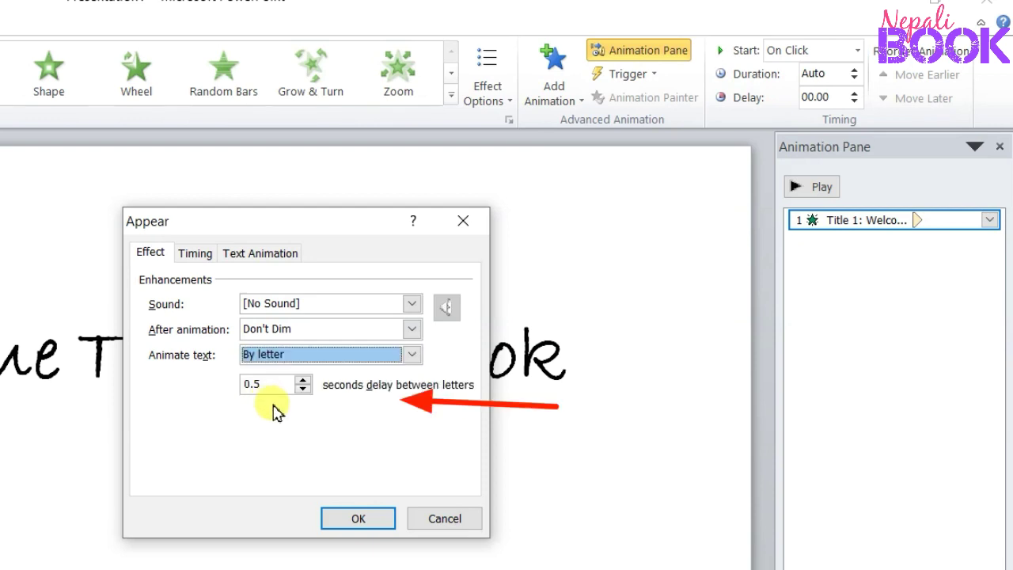
{"action": "left_click", "coordinate": [360, 520]}
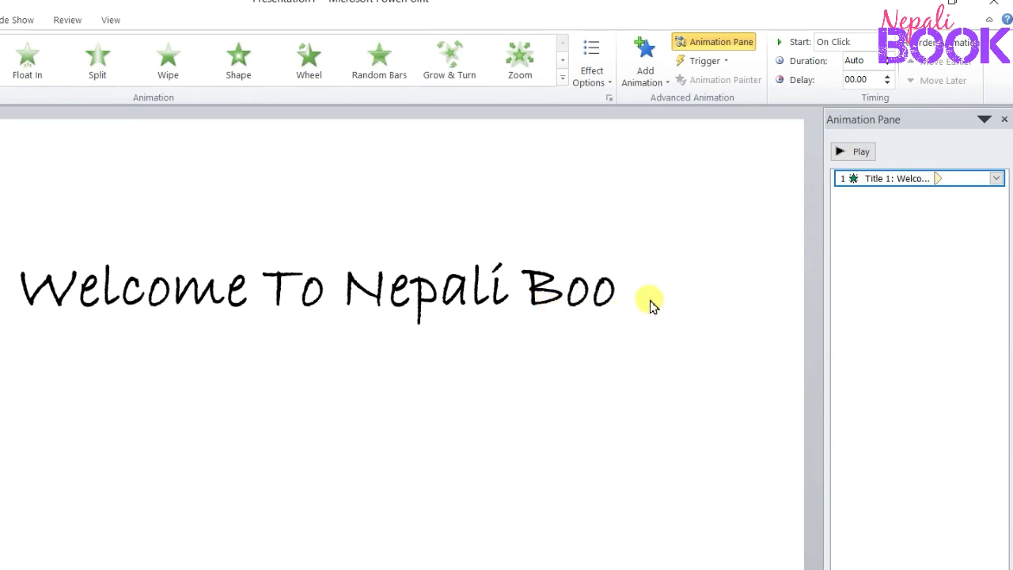
{"action": "left_click", "coordinate": [755, 348]}
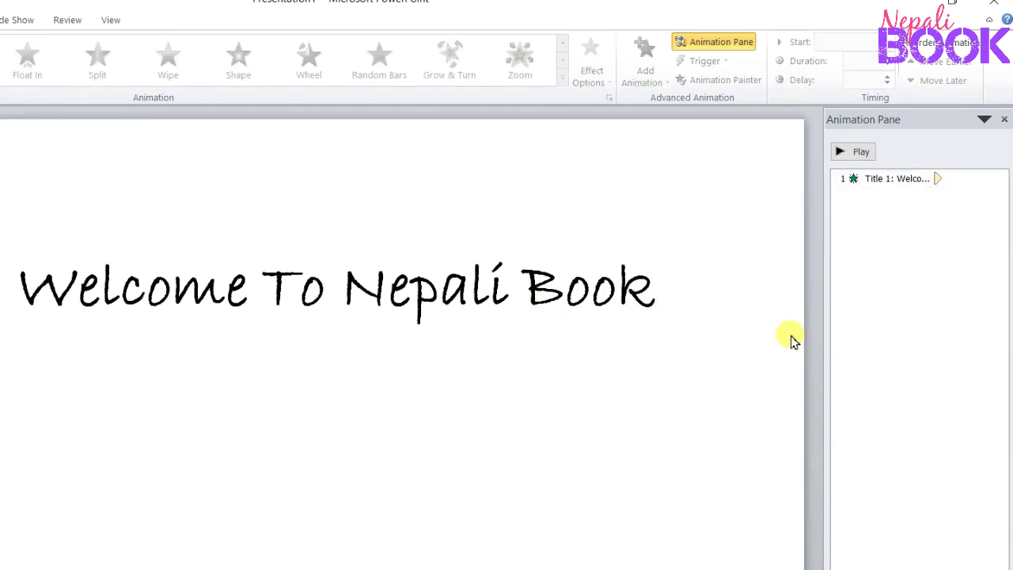
Set the delay between letters in the title's Appear effect to 0.3 seconds.
{"action": "left_click", "coordinate": [667, 283]}
{"action": "left_click", "coordinate": [996, 179]}
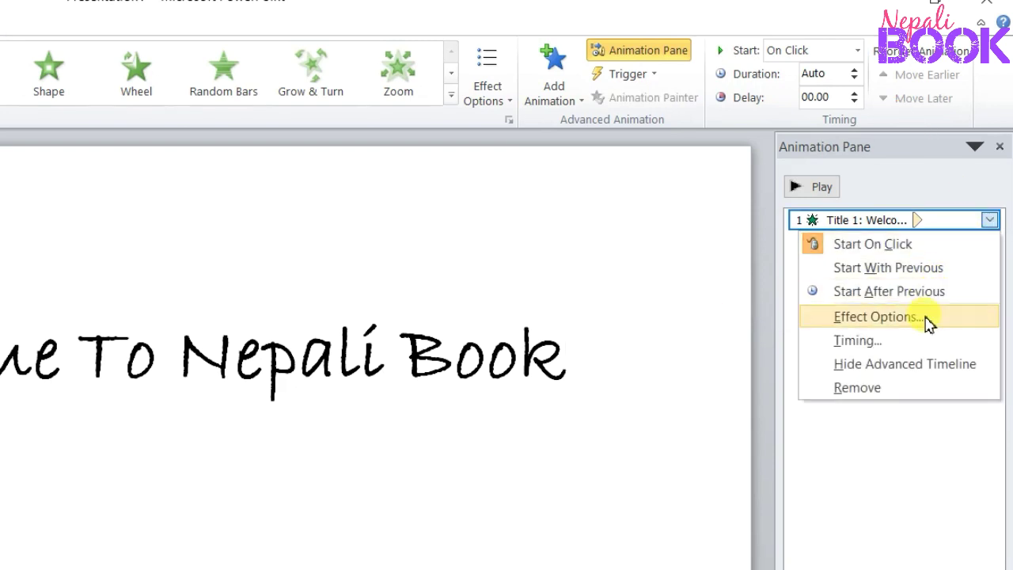
{"action": "left_click", "coordinate": [874, 317]}
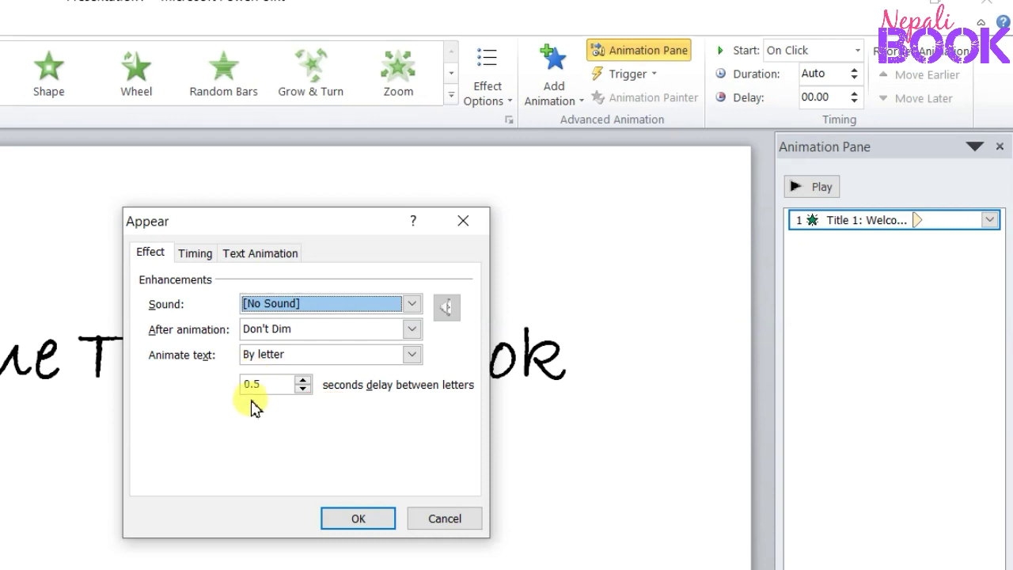
{"action": "left_click", "coordinate": [302, 389]}
{"action": "left_click", "coordinate": [303, 389]}
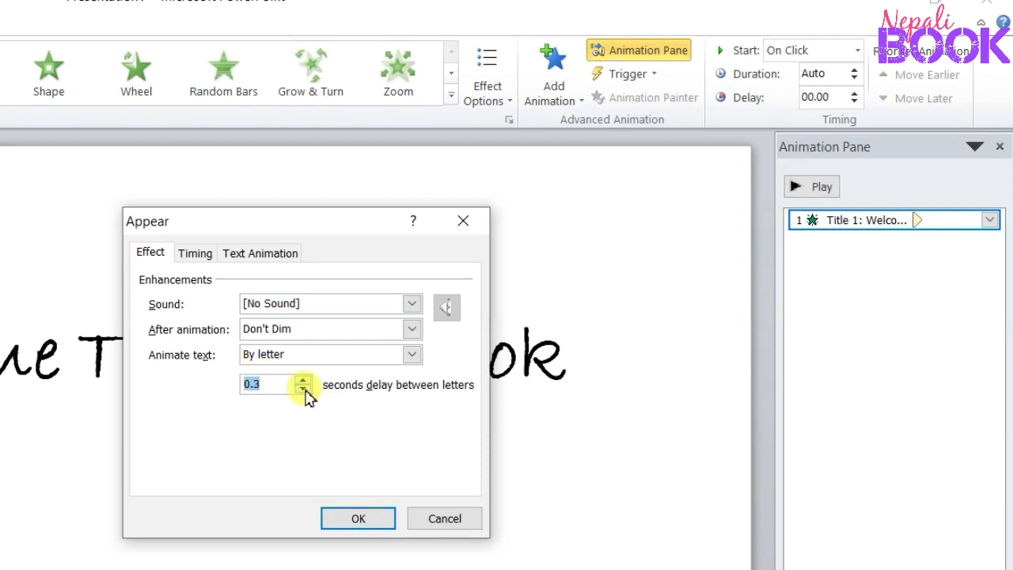
{"action": "left_click", "coordinate": [346, 518]}
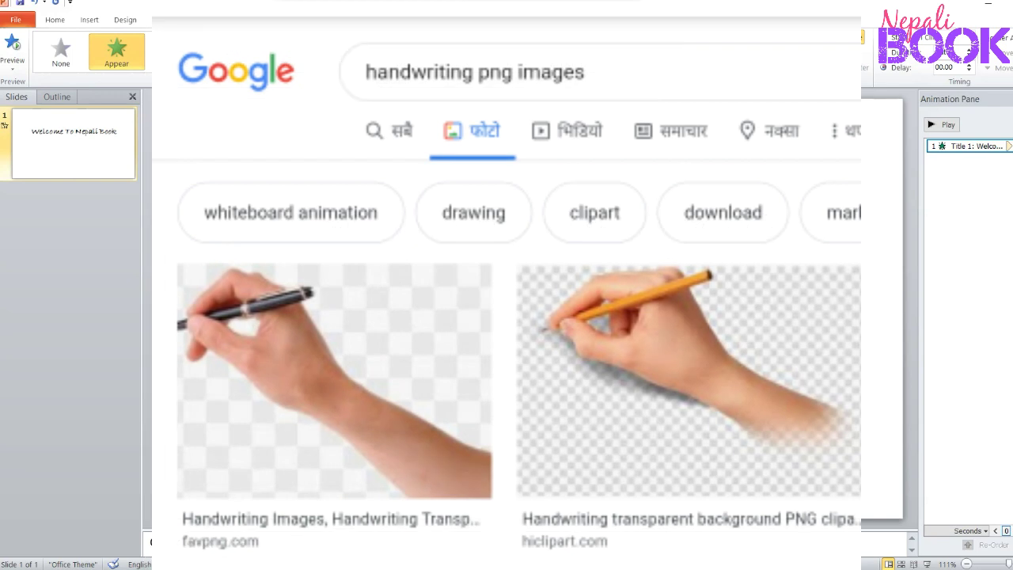
{"action": "key", "text": "Escape"}
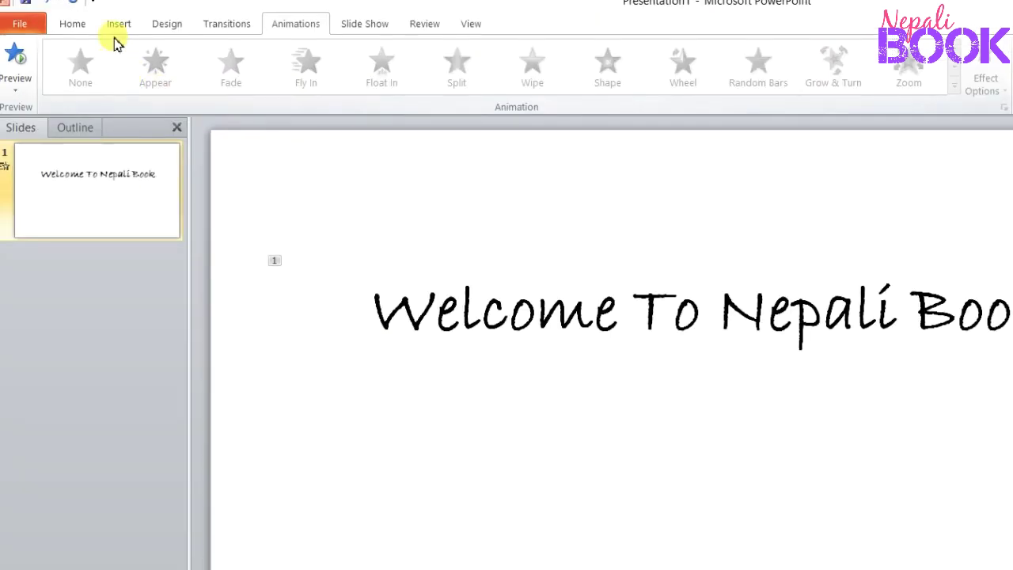
Insert the writing-hand picture 1 from the Copyright Free YT Image folder and remove its background.
{"action": "left_click", "coordinate": [119, 24]}
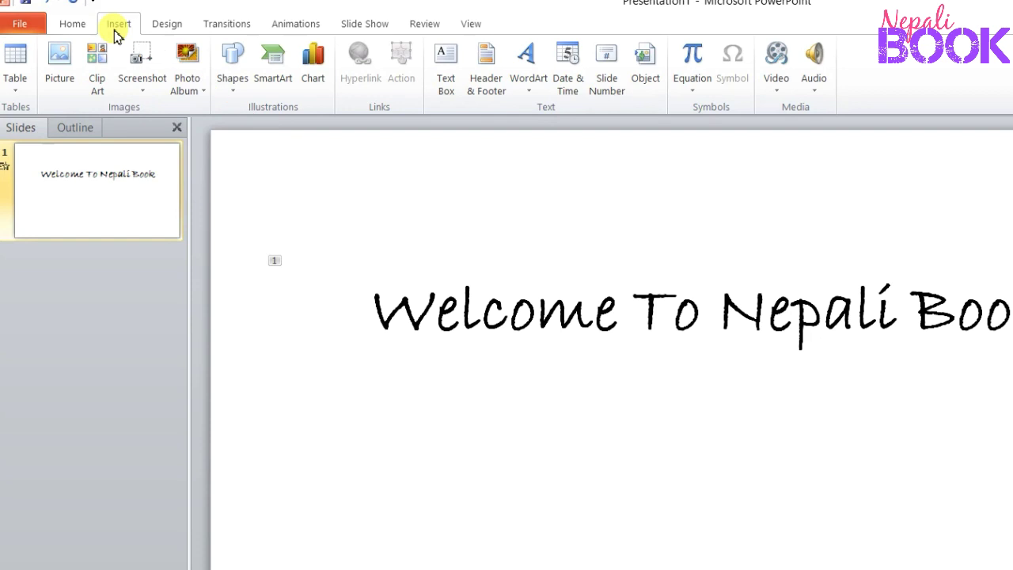
{"action": "left_click", "coordinate": [66, 77]}
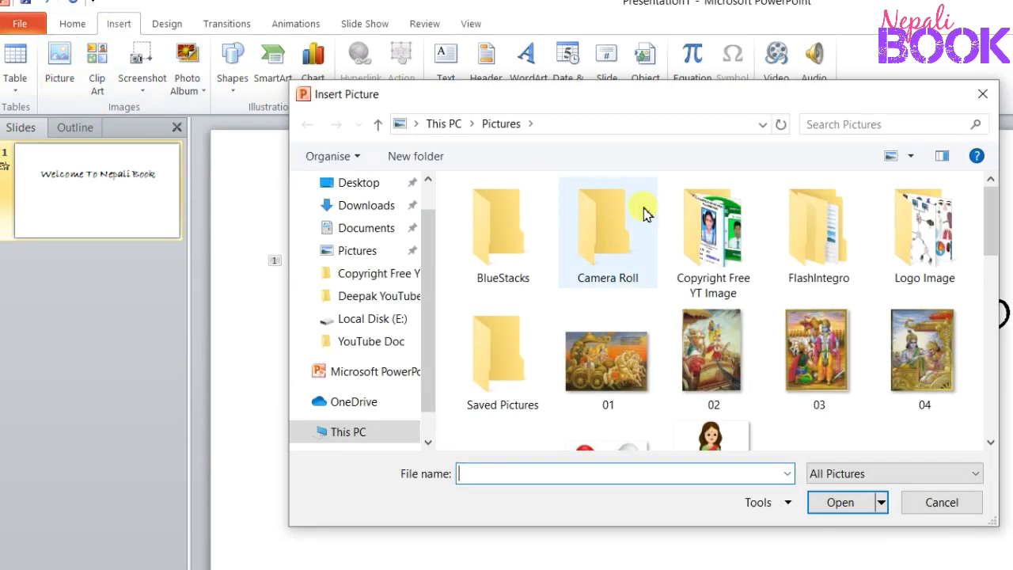
{"action": "double_click", "coordinate": [710, 251]}
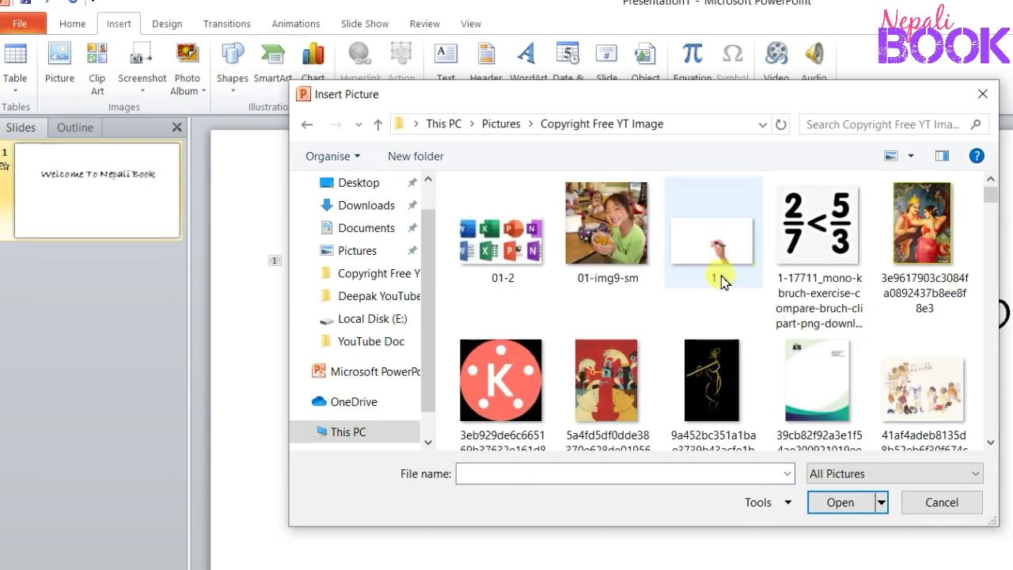
{"action": "left_click", "coordinate": [716, 264]}
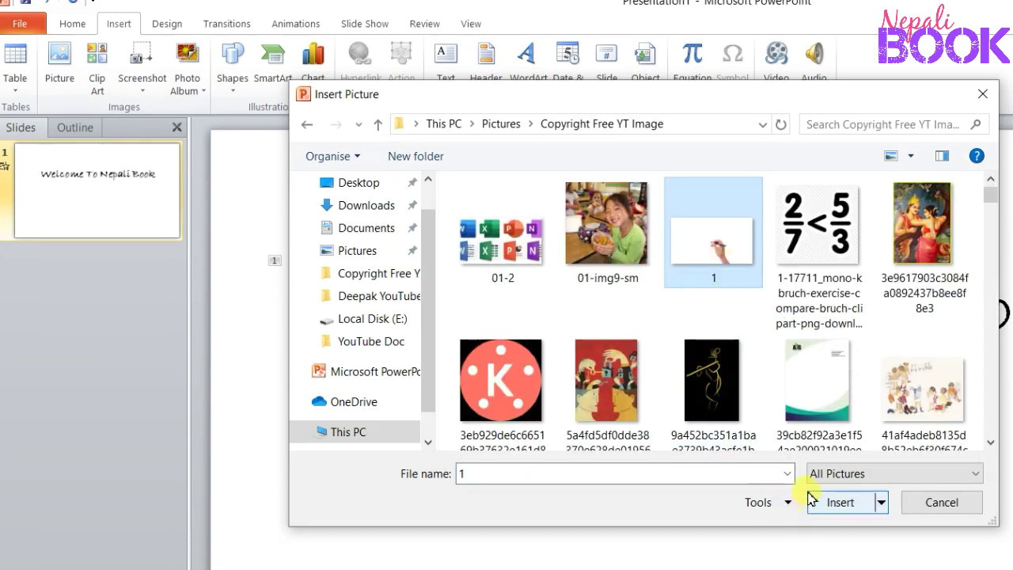
{"action": "left_click", "coordinate": [839, 502]}
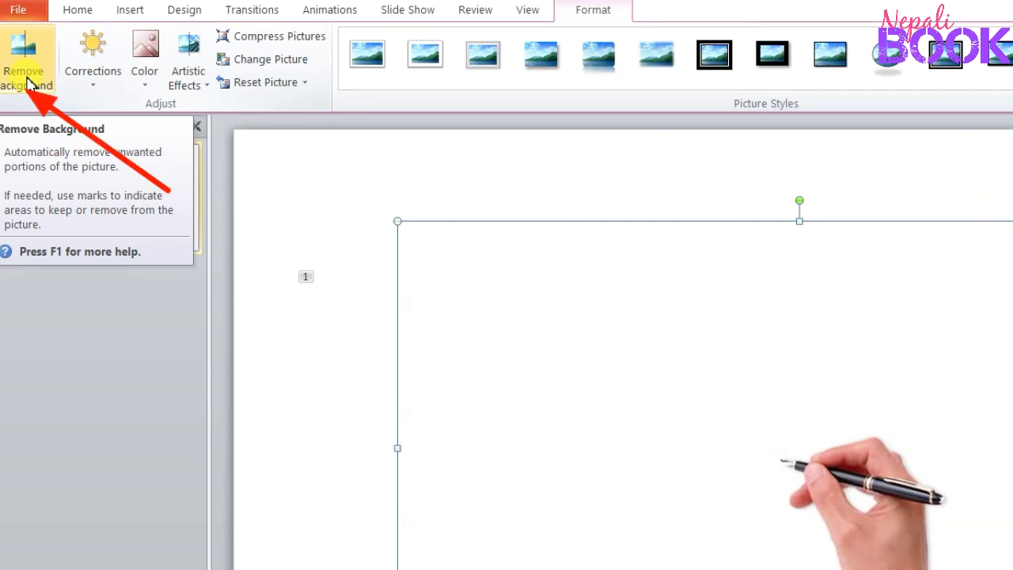
{"action": "left_click", "coordinate": [28, 79]}
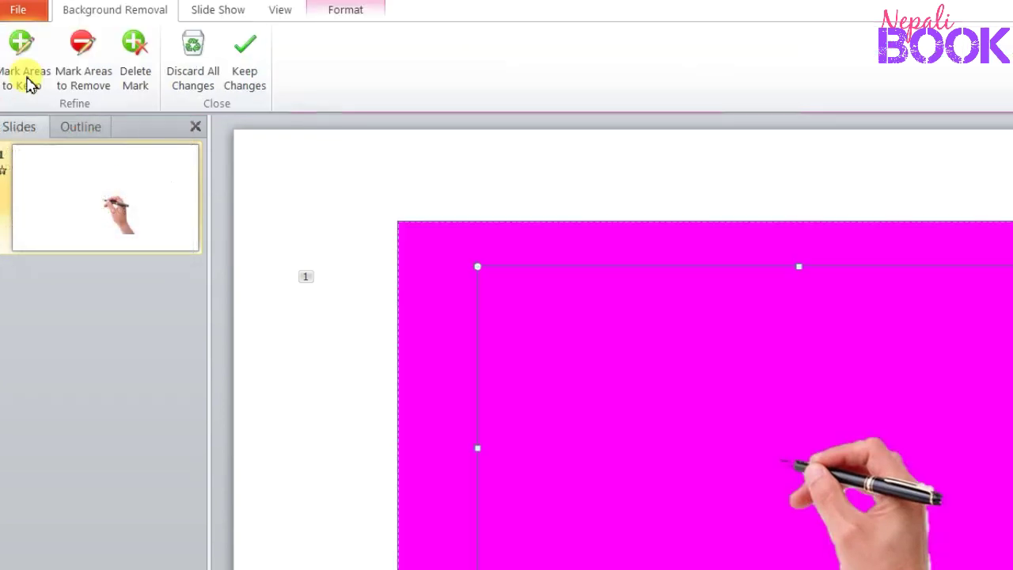
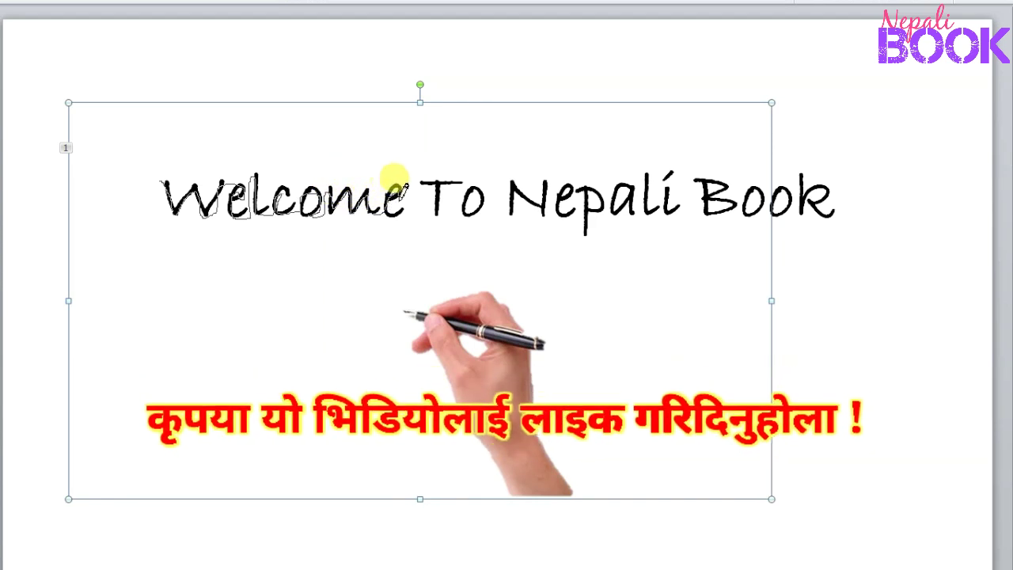
Draw the hand picture's custom motion path freehand over the title's letters, ending just after "Book".
{"action": "mouse_move", "coordinate": [394, 193]}
{"action": "left_mouse_down"}
{"action": "mouse_move", "coordinate": [431, 169]}
{"action": "mouse_move", "coordinate": [430, 198]}
{"action": "mouse_move", "coordinate": [490, 174]}
{"action": "mouse_move", "coordinate": [530, 187]}
{"action": "mouse_move", "coordinate": [548, 175]}
{"action": "mouse_move", "coordinate": [566, 189]}
{"action": "mouse_move", "coordinate": [583, 172]}
{"action": "mouse_move", "coordinate": [605, 187]}
{"action": "mouse_move", "coordinate": [633, 173]}
{"action": "mouse_move", "coordinate": [682, 188]}
{"action": "mouse_move", "coordinate": [718, 167]}
{"action": "mouse_move", "coordinate": [709, 198]}
{"action": "mouse_move", "coordinate": [737, 189]}
{"action": "mouse_move", "coordinate": [746, 202]}
{"action": "mouse_move", "coordinate": [771, 188]}
{"action": "left_mouse_up"}
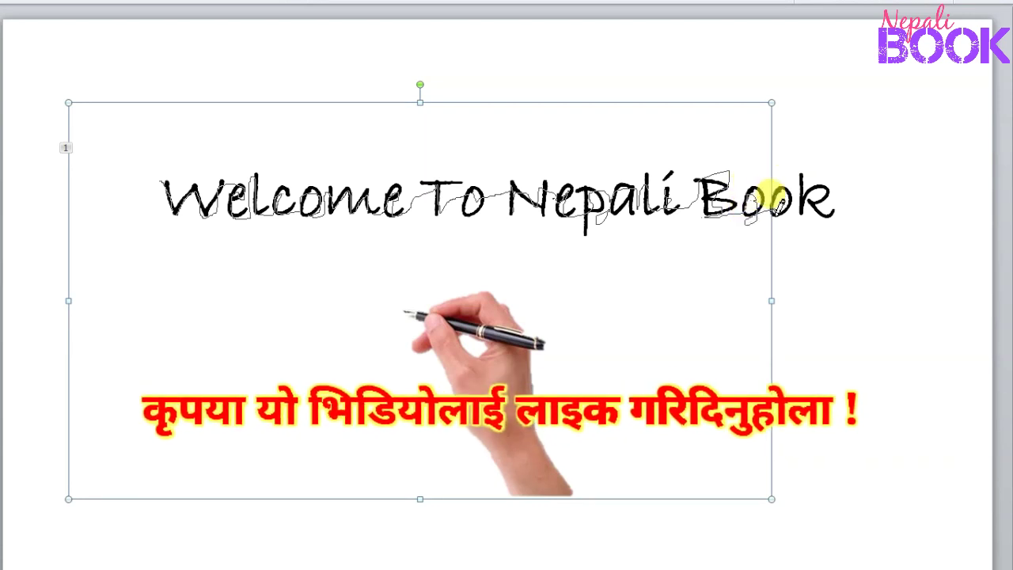
{"action": "mouse_move", "coordinate": [799, 184]}
{"action": "left_mouse_down"}
{"action": "mouse_move", "coordinate": [798, 155]}
{"action": "mouse_move", "coordinate": [825, 173]}
{"action": "left_mouse_up"}
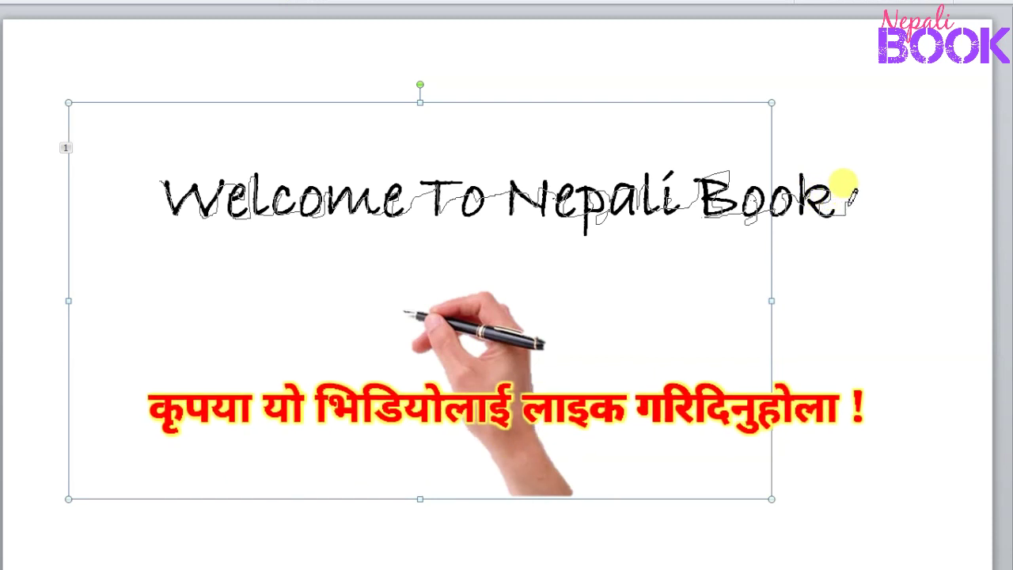
{"action": "left_click_drag", "start_coordinate": [852, 195], "coordinate": [854, 205]}
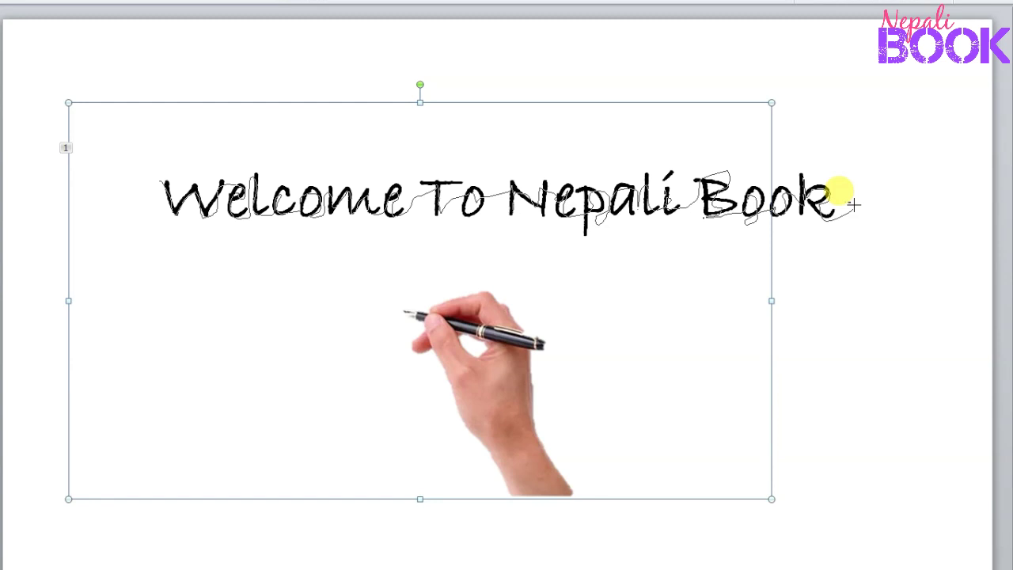
{"action": "left_click_drag", "start_coordinate": [853, 204], "coordinate": [871, 247]}
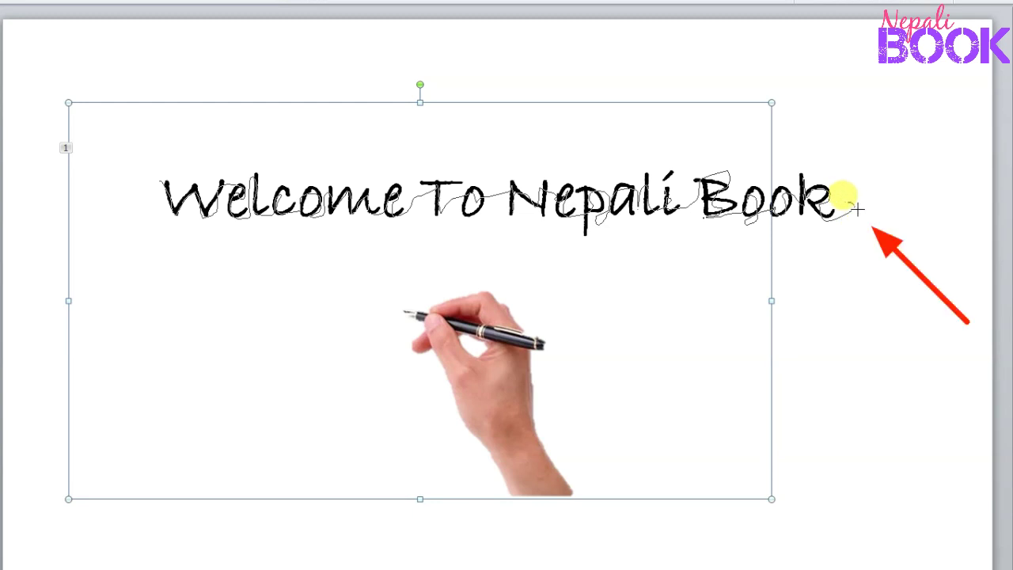
{"action": "double_click", "coordinate": [854, 207]}
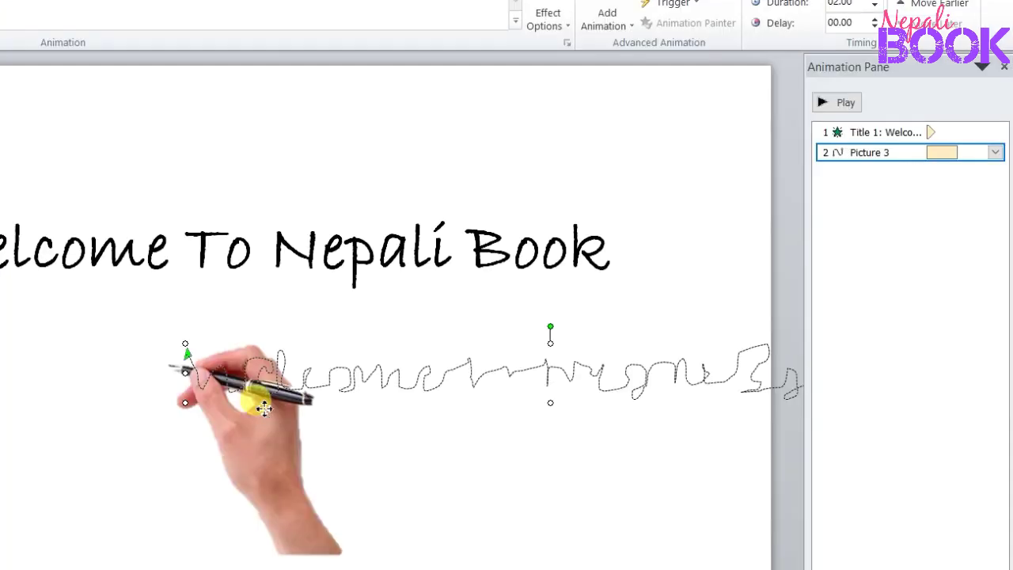
Set the duration of the hand picture's custom path animation to 5 seconds (Very Slow).
{"action": "left_click", "coordinate": [264, 407]}
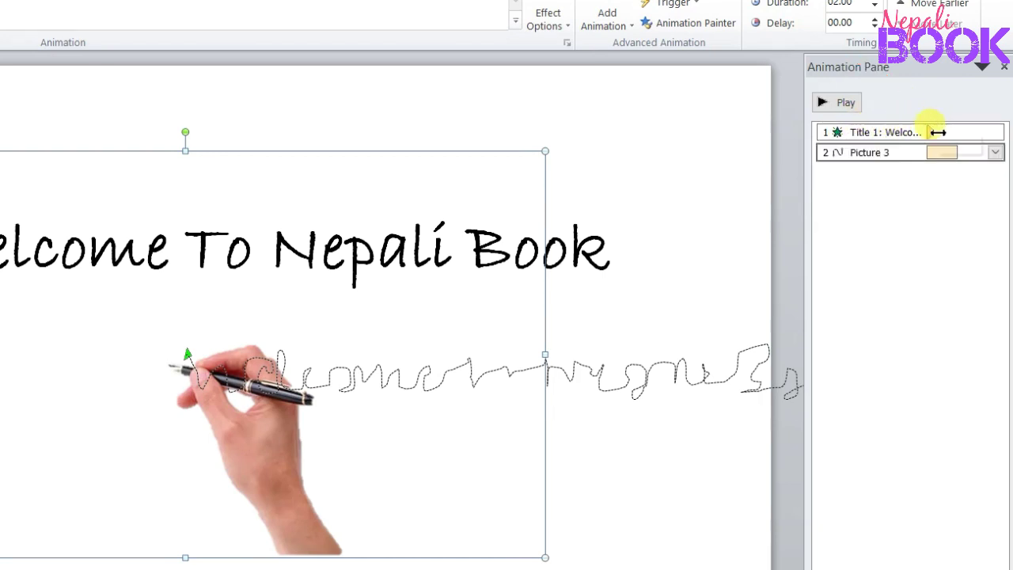
{"action": "left_click", "coordinate": [995, 153]}
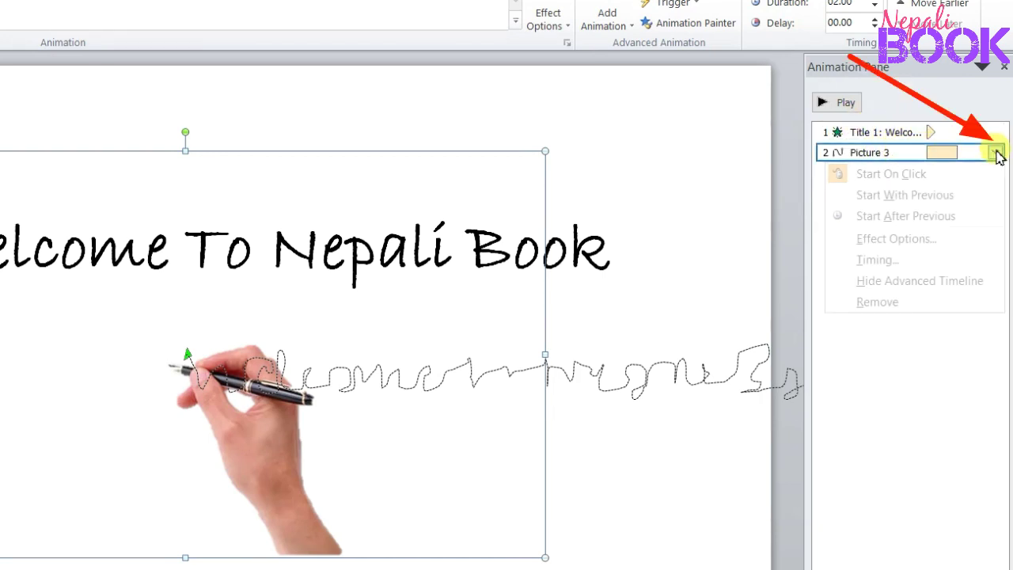
{"action": "left_click", "coordinate": [935, 239]}
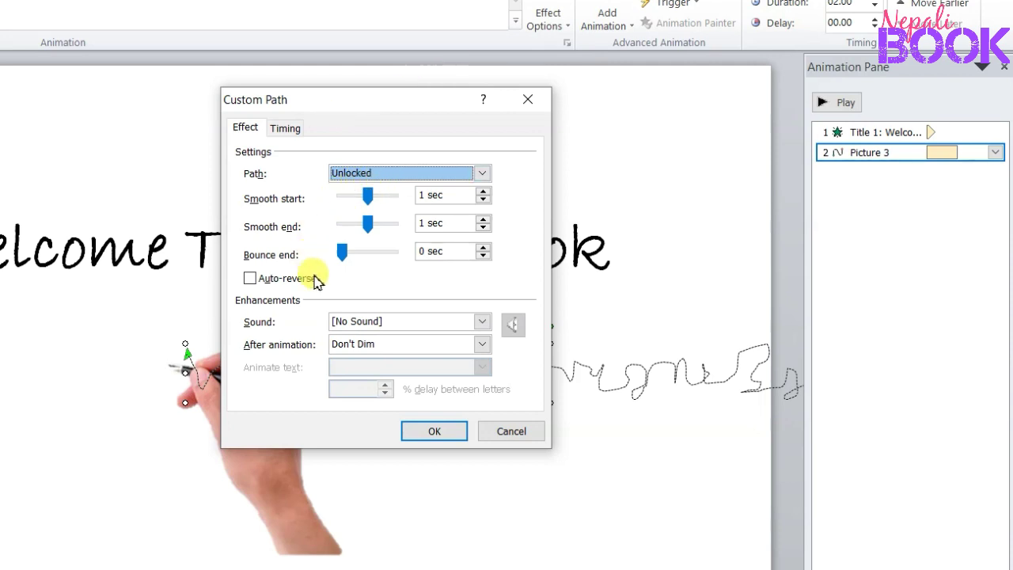
{"action": "left_click", "coordinate": [282, 131]}
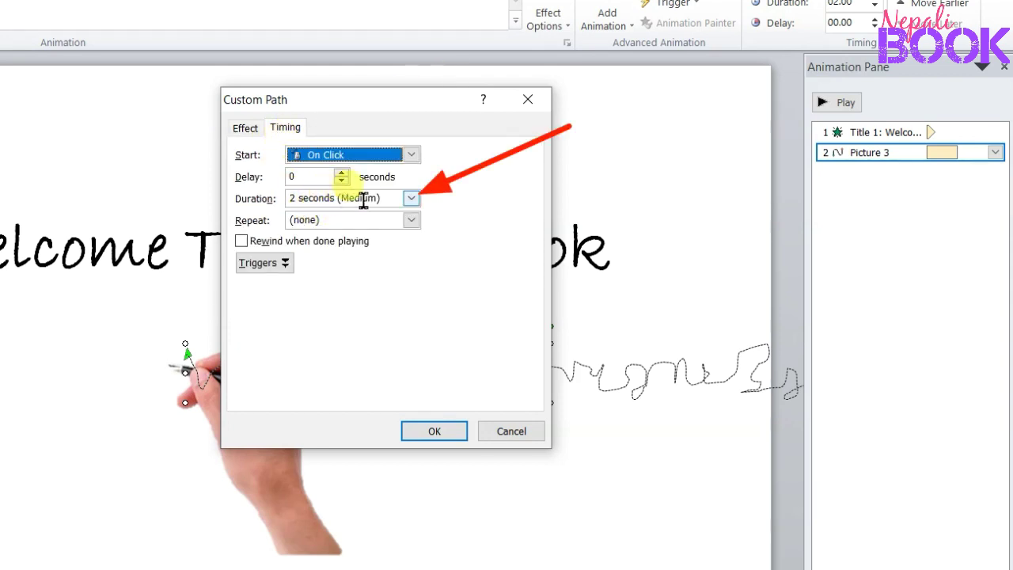
{"action": "left_click", "coordinate": [409, 198]}
{"action": "left_click", "coordinate": [349, 216]}
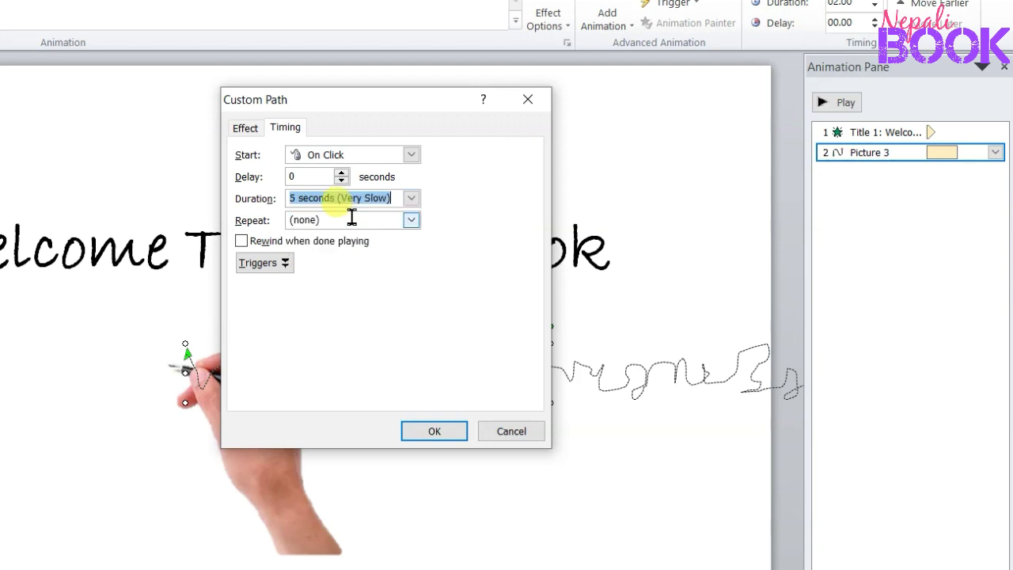
Set the custom path's smooth start and smooth end to 0 sec and apply the effect settings.
{"action": "left_click", "coordinate": [243, 128]}
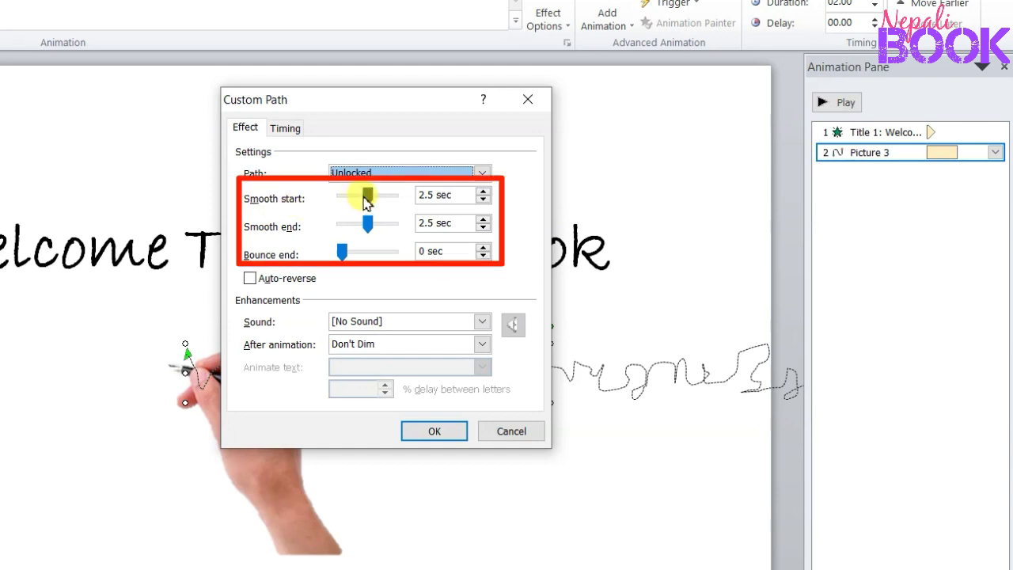
{"action": "mouse_move", "coordinate": [367, 196]}
{"action": "left_mouse_down"}
{"action": "mouse_move", "coordinate": [340, 198]}
{"action": "mouse_move", "coordinate": [341, 227]}
{"action": "left_mouse_up"}
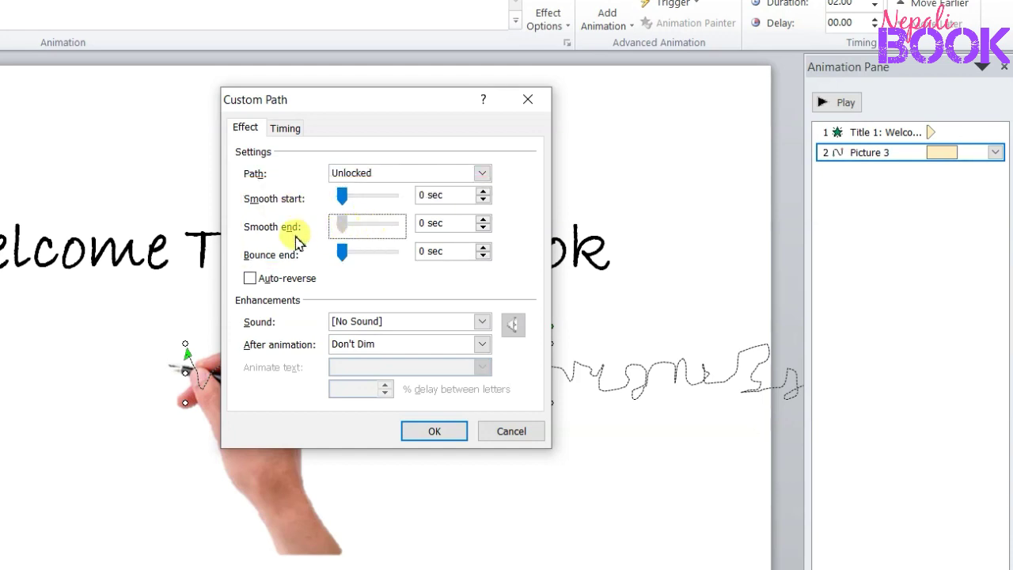
{"action": "left_click", "coordinate": [434, 432]}
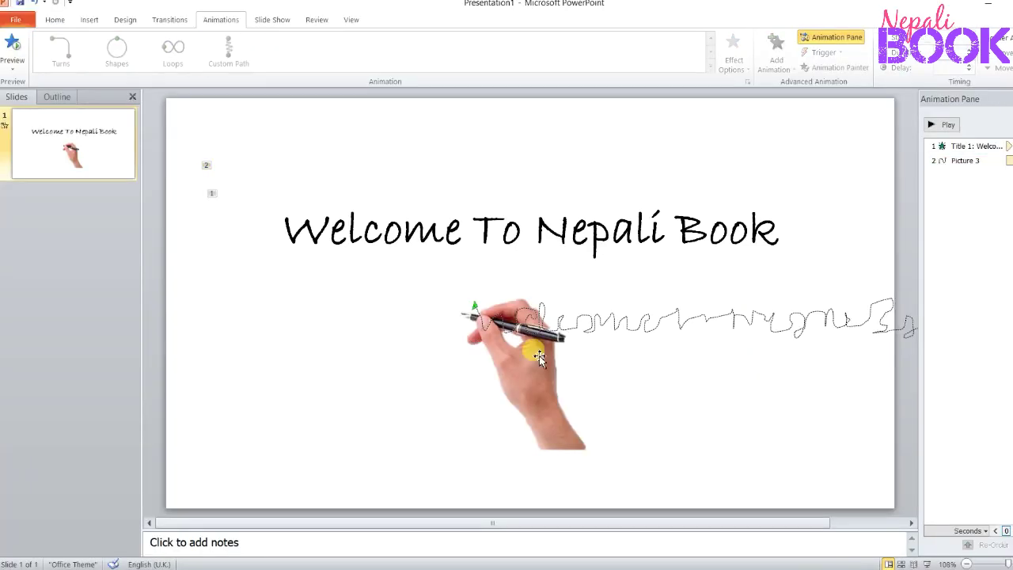
Move the hand picture so its pen tip sits at the title's first letter, and preview the animation.
{"action": "left_click_drag", "start_coordinate": [531, 343], "coordinate": [333, 253]}
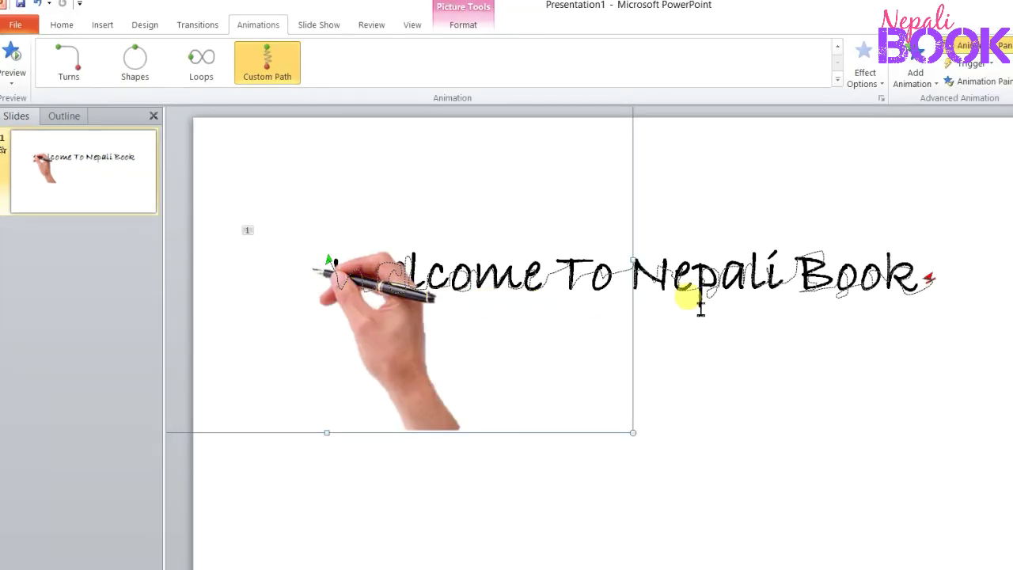
{"action": "left_click", "coordinate": [12, 57]}
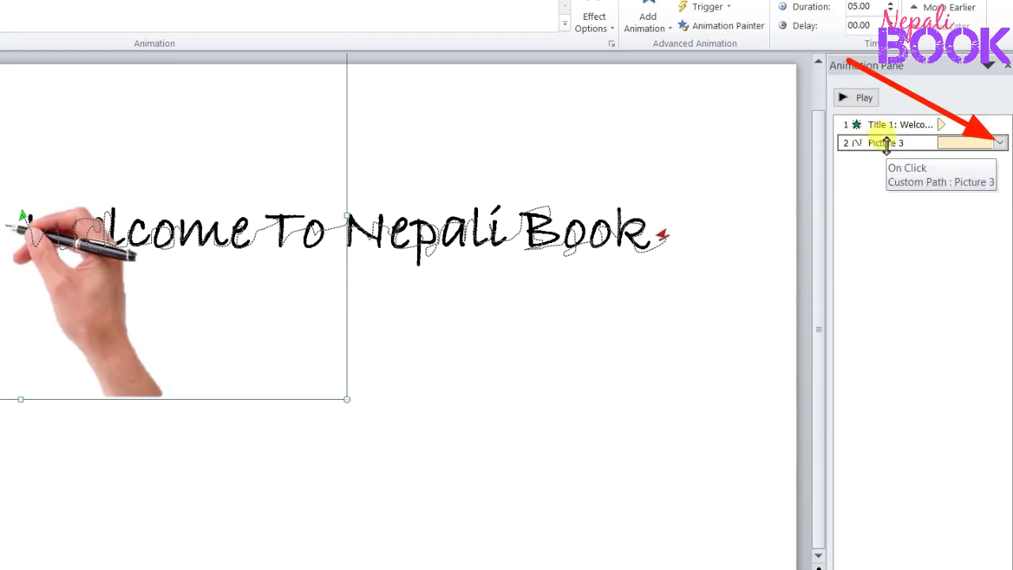
Set the hand picture's path animation to Start With Previous and preview the slide's animations.
{"action": "left_click", "coordinate": [1002, 145]}
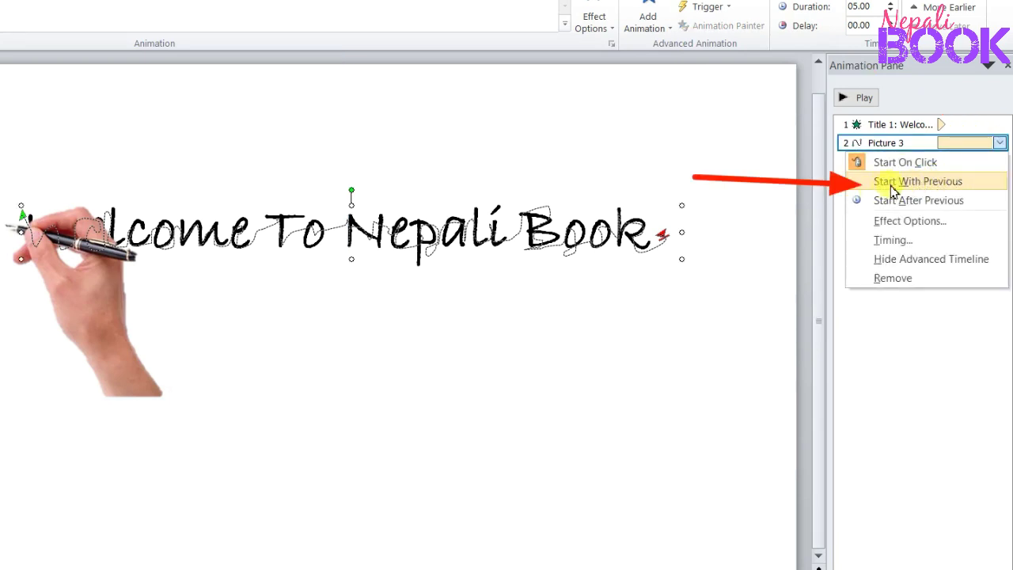
{"action": "left_click", "coordinate": [953, 186]}
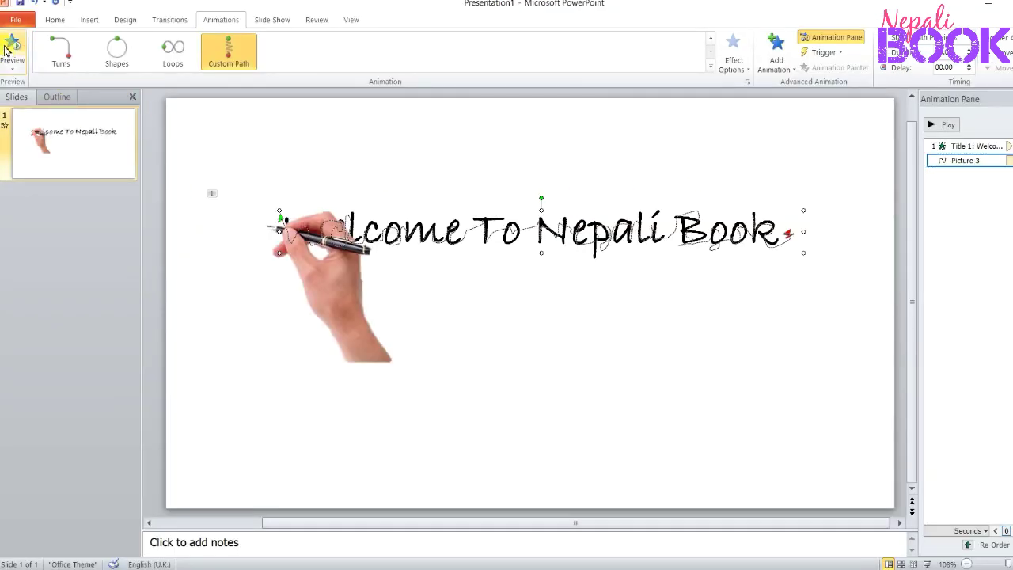
{"action": "left_click", "coordinate": [4, 50]}
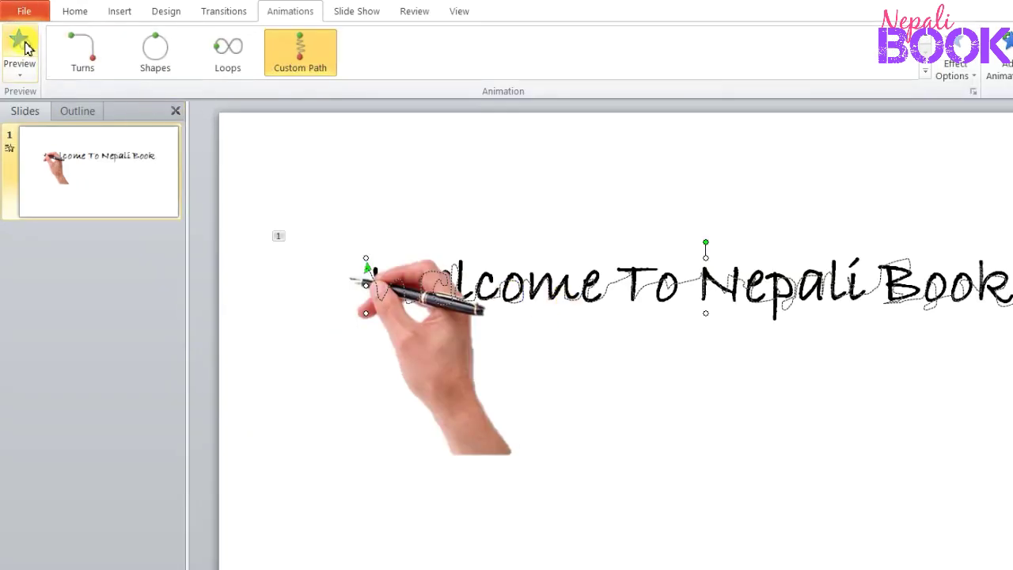
{"action": "left_click", "coordinate": [13, 45]}
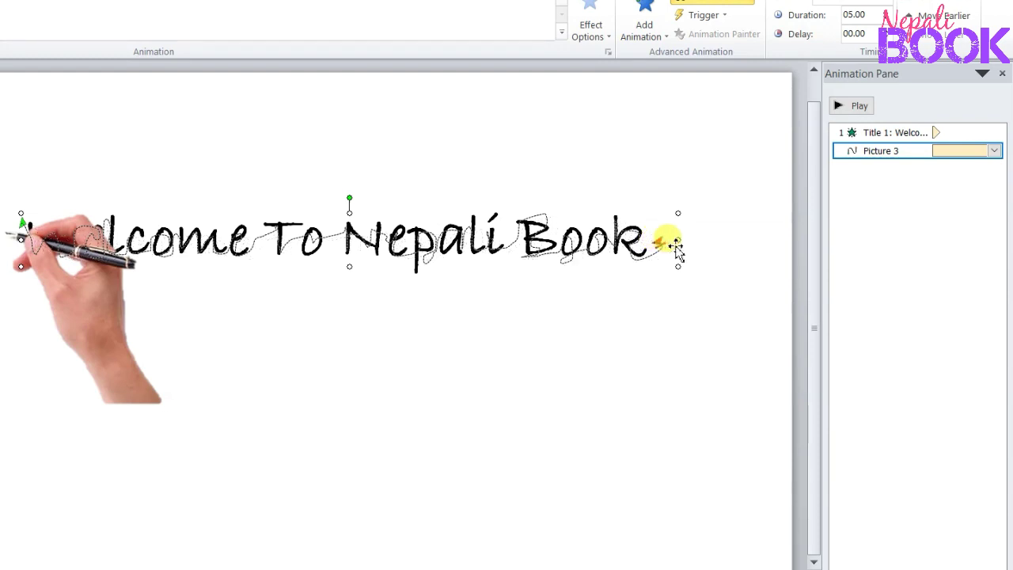
Shift the hand's motion path slightly towards the end of the title and deselect everything.
{"action": "left_click_drag", "start_coordinate": [670, 238], "coordinate": [680, 242]}
{"action": "left_click", "coordinate": [994, 150]}
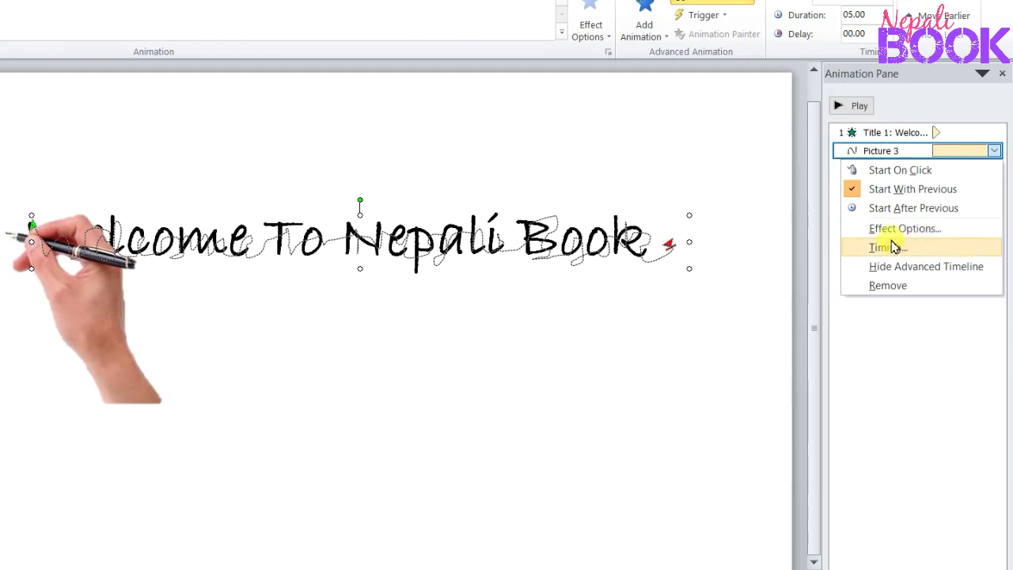
{"action": "left_click", "coordinate": [708, 305]}
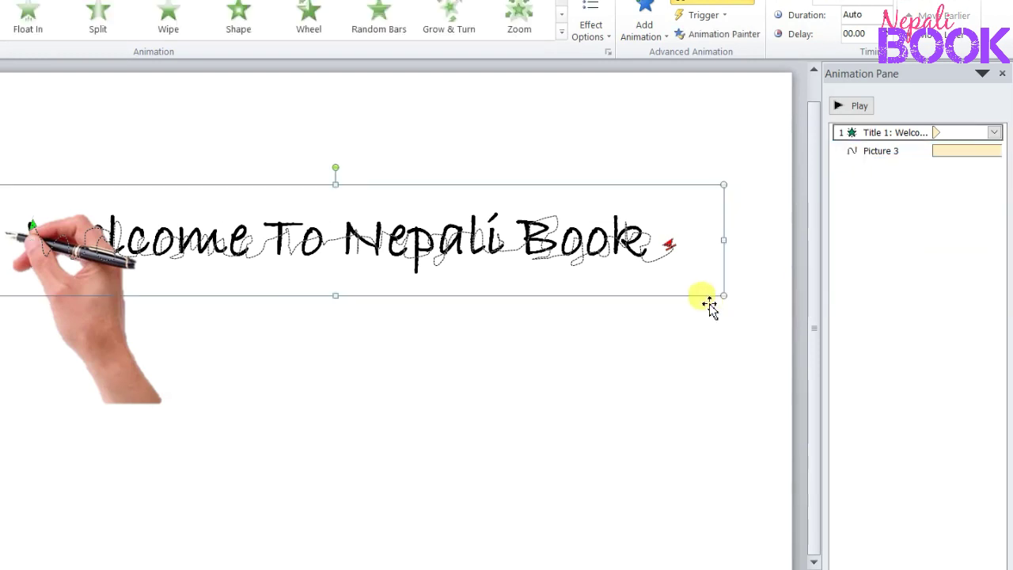
{"action": "left_click", "coordinate": [613, 345]}
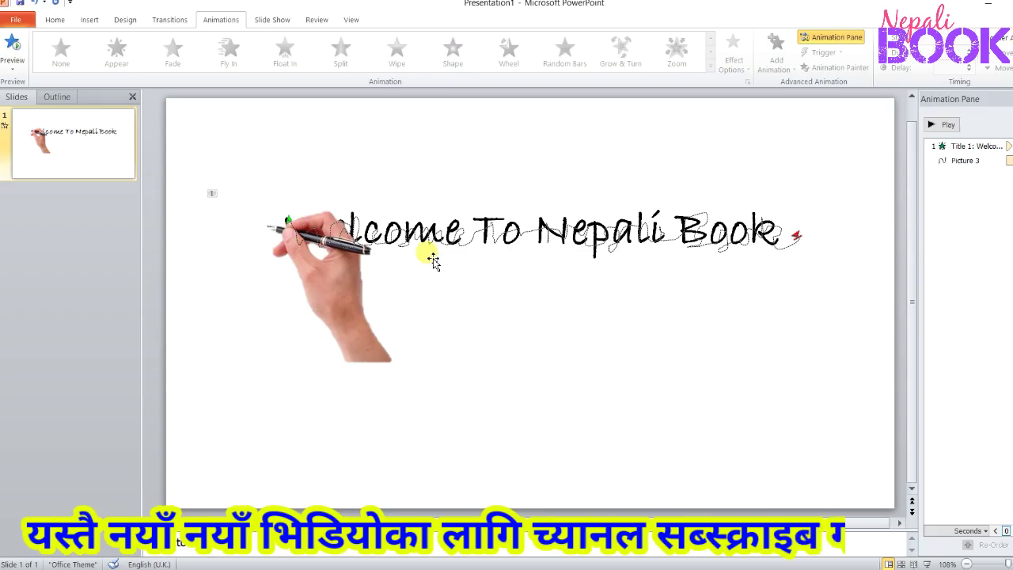
Set the hand picture's custom path effect to Hide After Animation.
{"action": "left_click", "coordinate": [350, 275]}
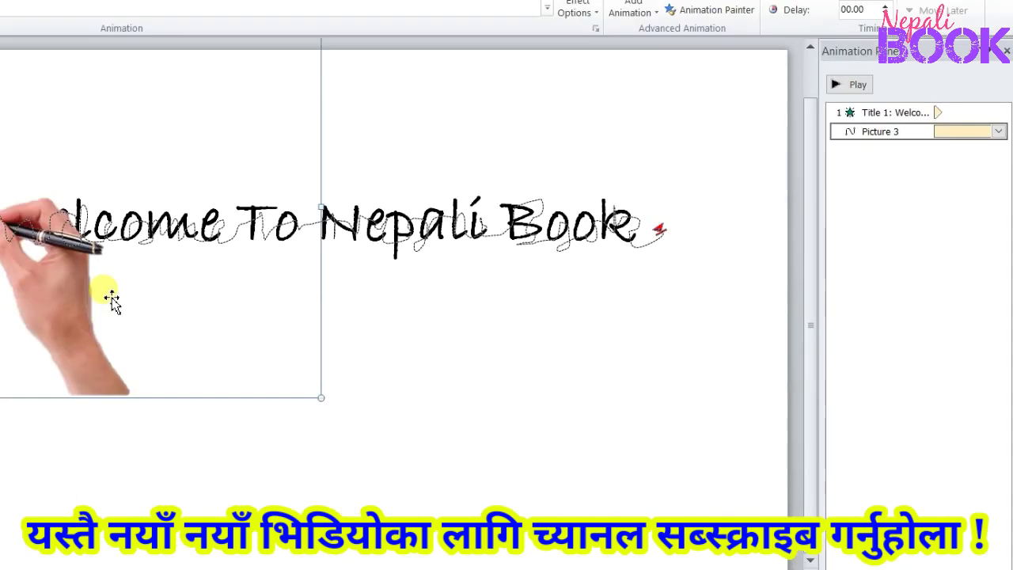
{"action": "left_click", "coordinate": [999, 132]}
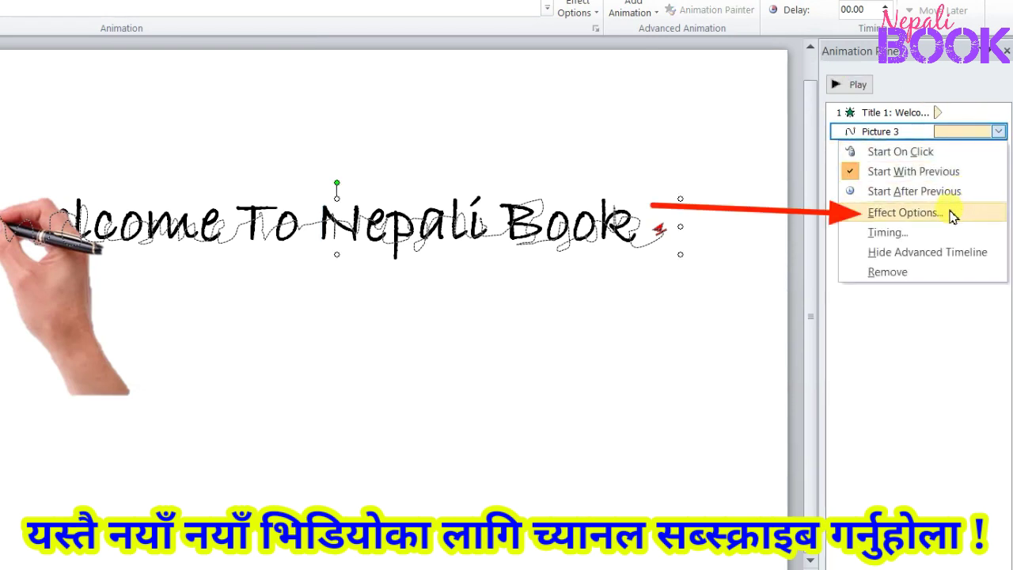
{"action": "left_click", "coordinate": [906, 213]}
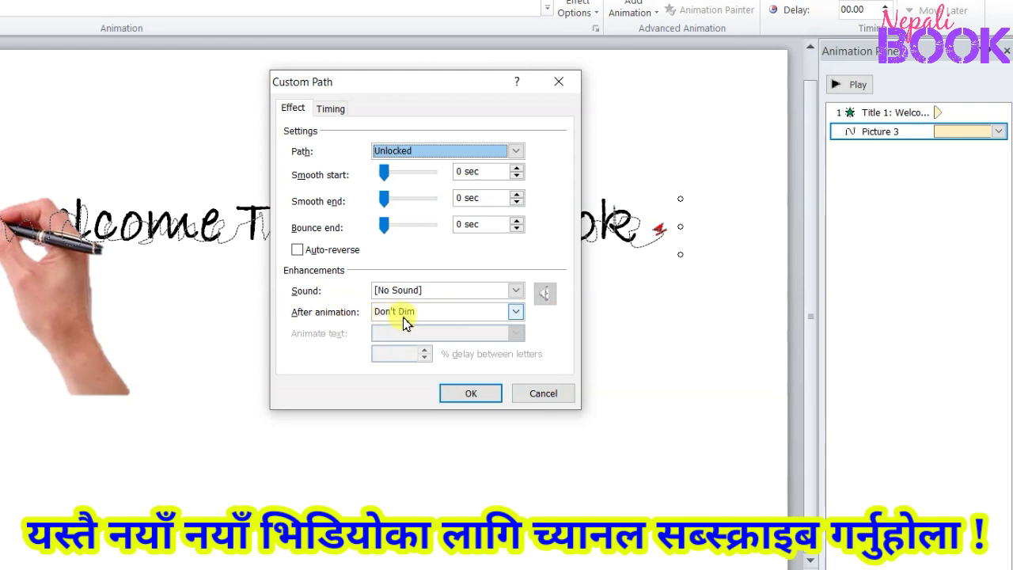
{"action": "left_click", "coordinate": [515, 314]}
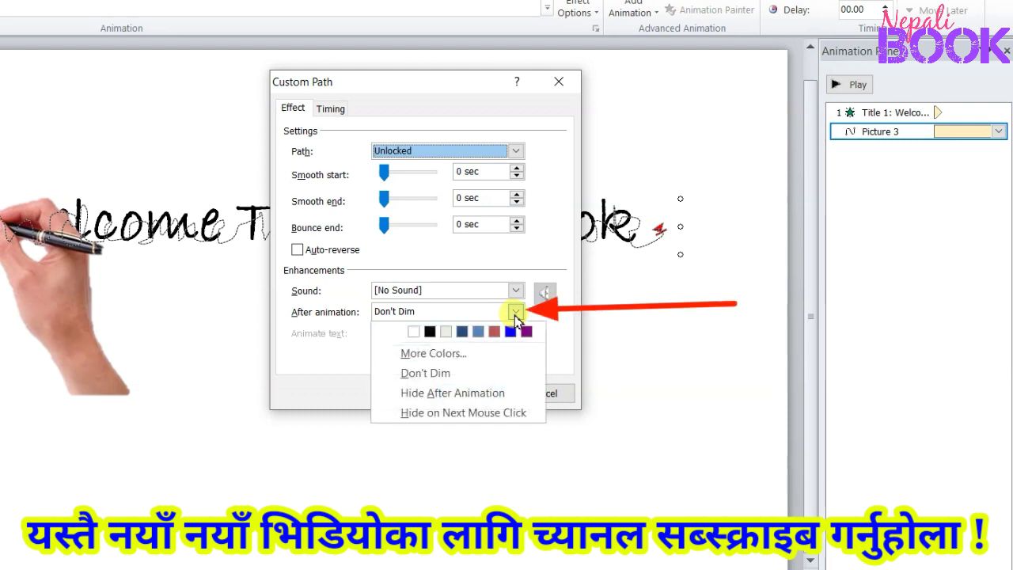
{"action": "left_click", "coordinate": [486, 393]}
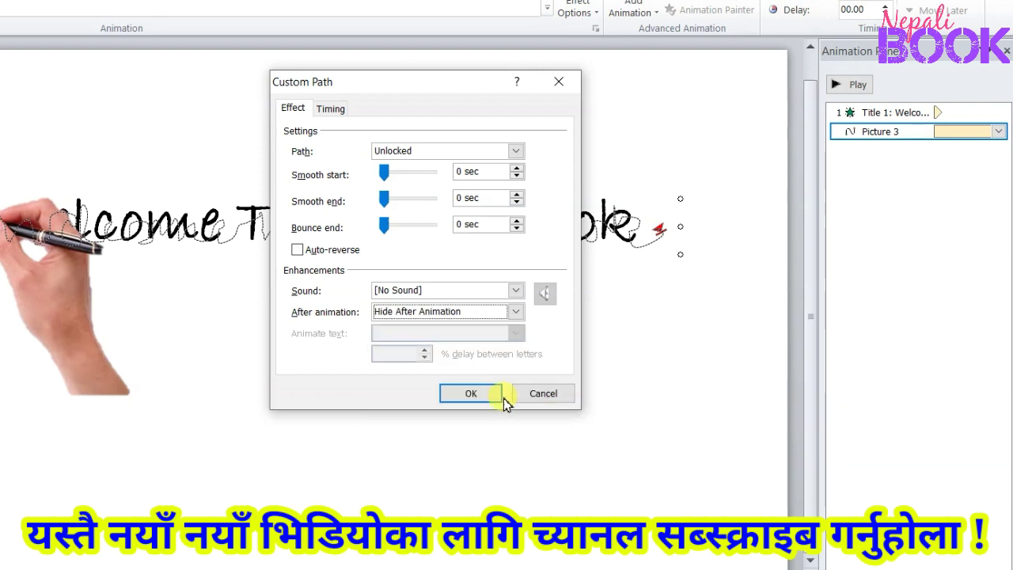
{"action": "left_click", "coordinate": [460, 395]}
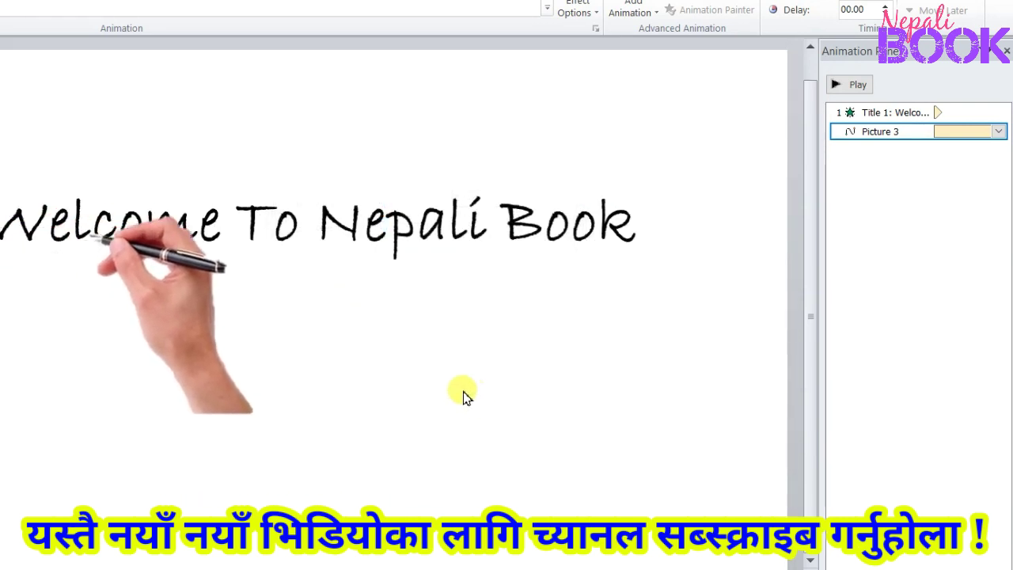